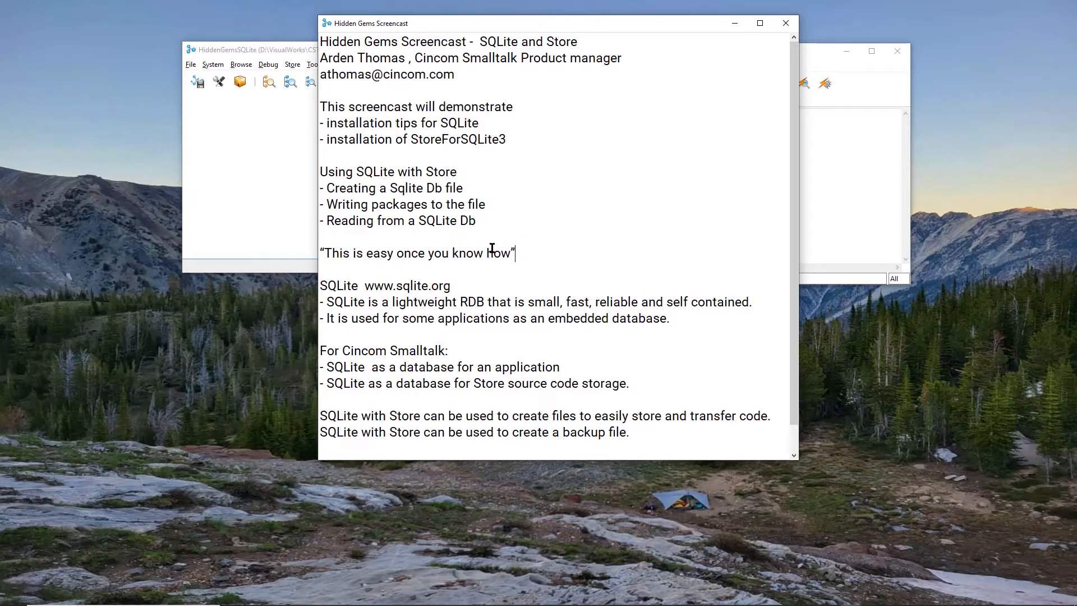
Review the SQLite notes and the sqlite3.dll folder paths for 32-bit and 64-bit images in the installation workspace
{"action": "left_click_drag", "start_coordinate": [515, 253], "coordinate": [272, 252]}
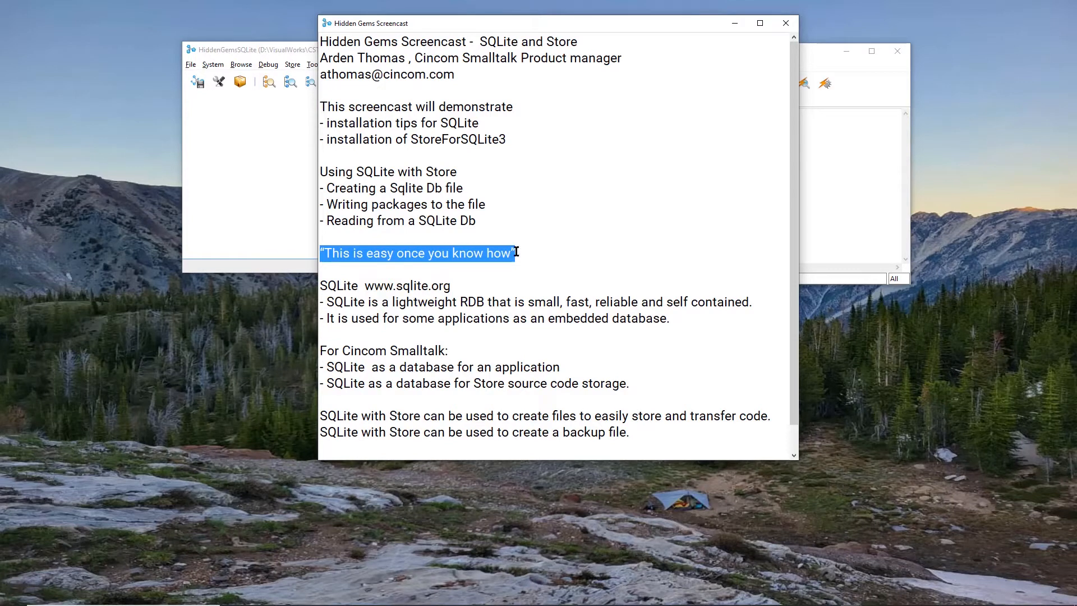
{"action": "double_click", "coordinate": [454, 122]}
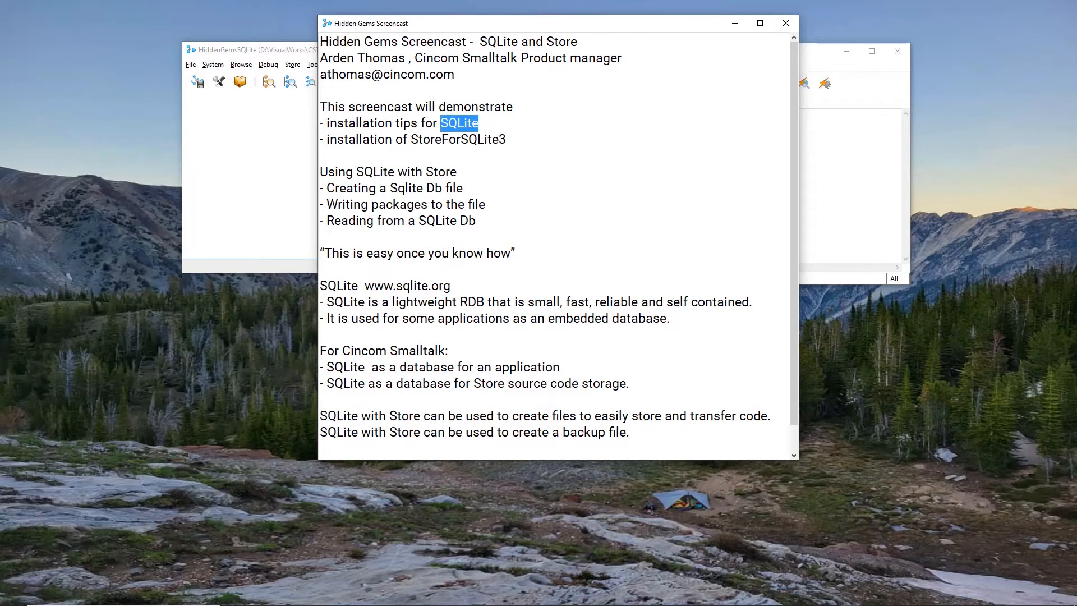
{"action": "left_click", "coordinate": [873, 127]}
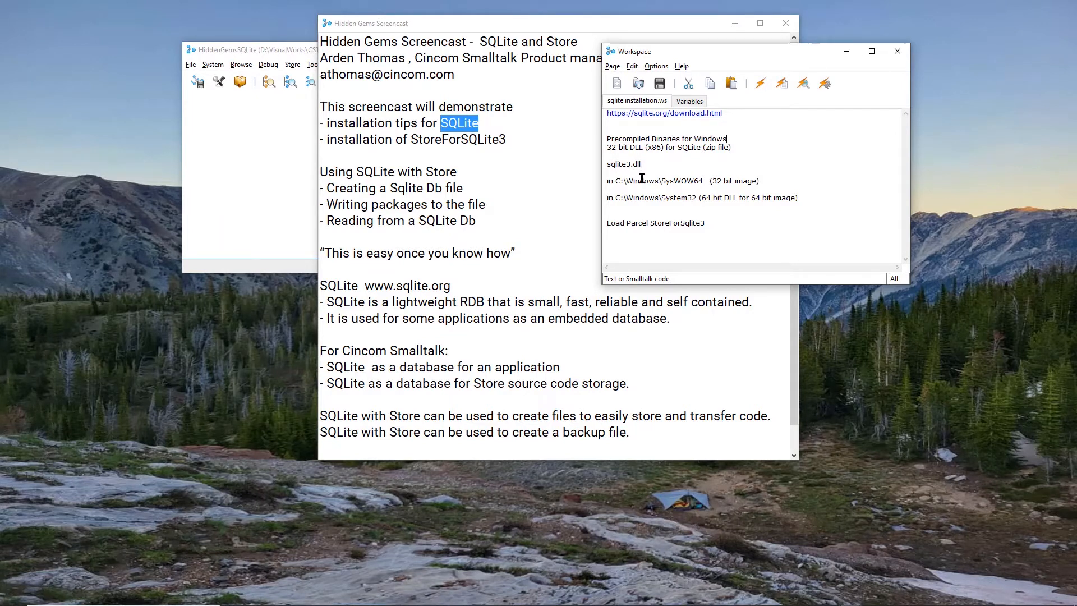
{"action": "left_click_drag", "start_coordinate": [613, 181], "coordinate": [700, 180]}
{"action": "left_click", "coordinate": [704, 181]}
{"action": "left_click_drag", "start_coordinate": [616, 200], "coordinate": [694, 198]}
Search the loadable parcels for "storefors" and close the search without loading a parcel
{"action": "left_click", "coordinate": [214, 65]}
{"action": "left_click", "coordinate": [222, 79]}
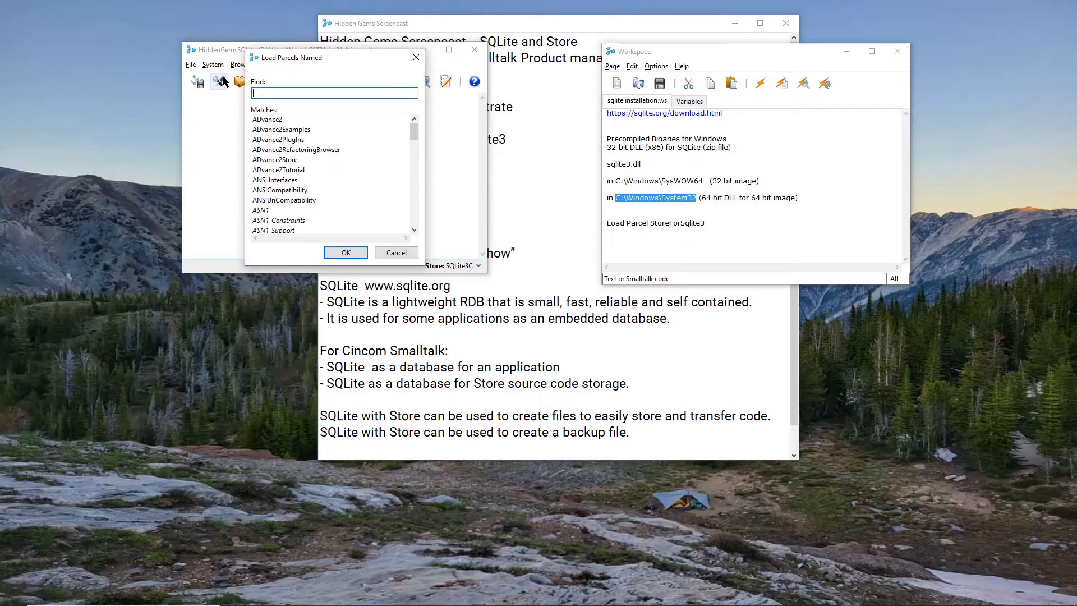
{"action": "type", "text": "store"}
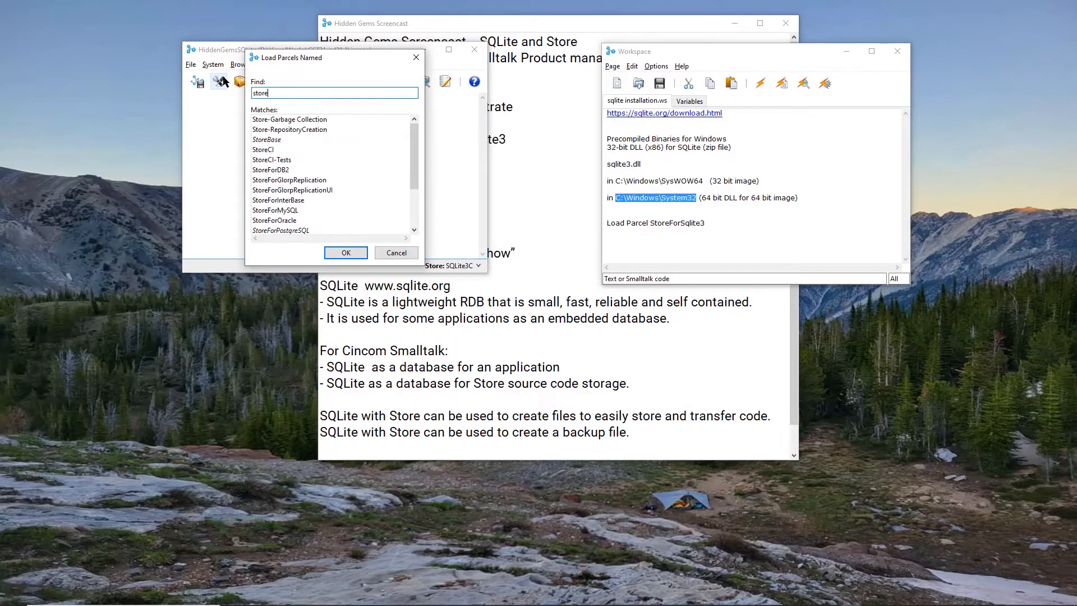
{"action": "type", "text": "fors"}
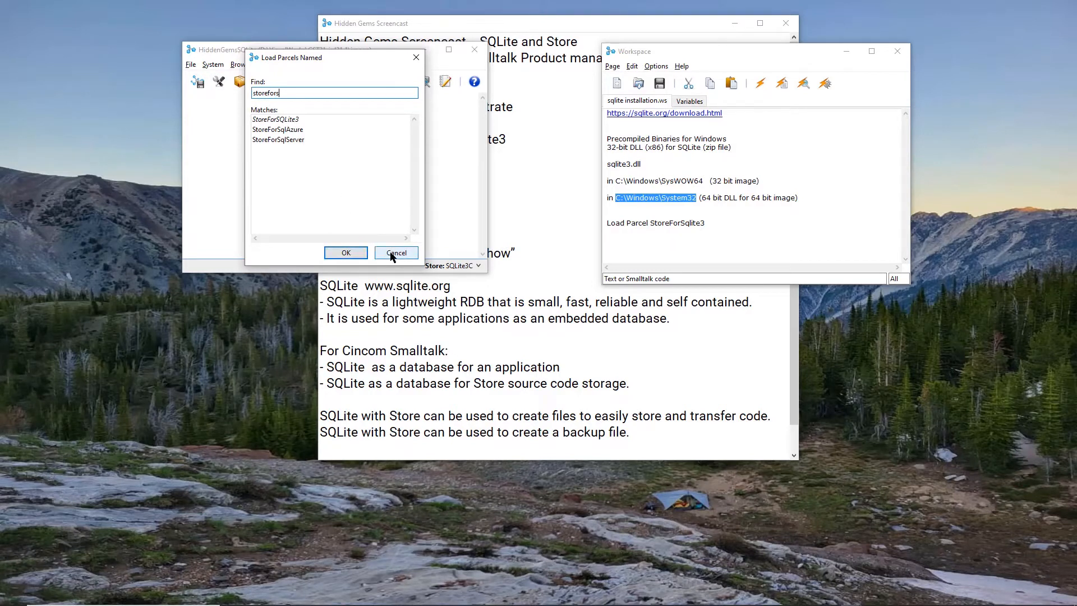
{"action": "left_click", "coordinate": [415, 57]}
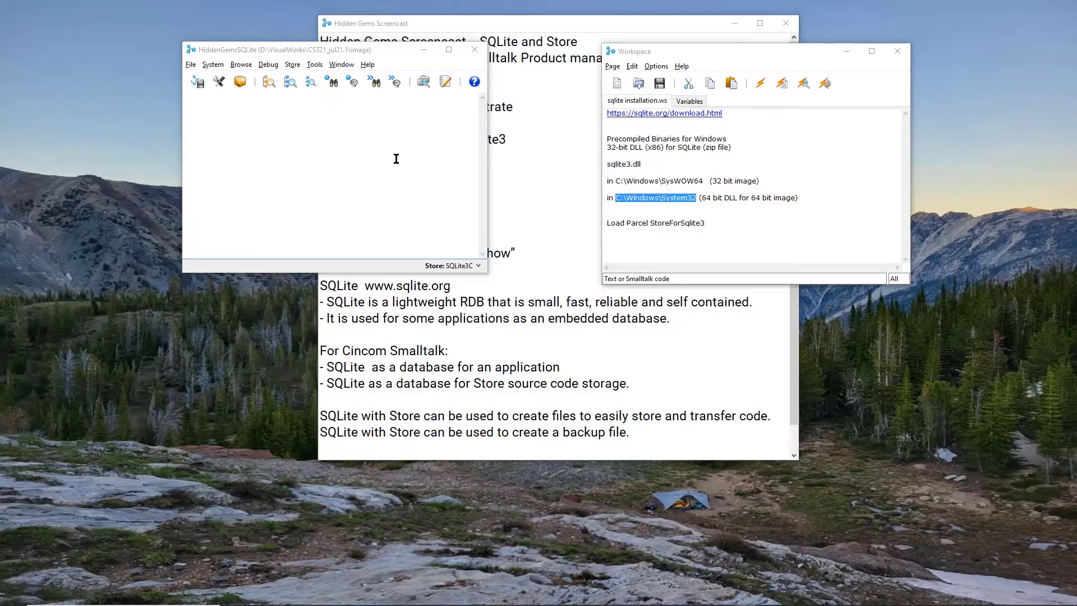
Disconnect Store from the SQLite3C database and open the settings for a new database connection
{"action": "left_click", "coordinate": [293, 65]}
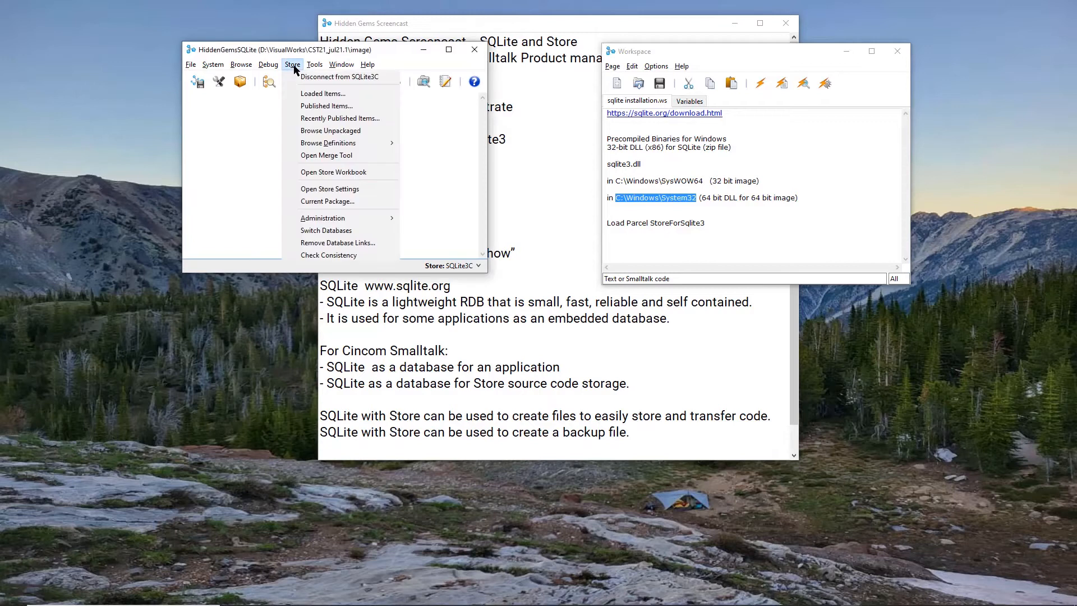
{"action": "left_click", "coordinate": [309, 77]}
{"action": "left_click", "coordinate": [292, 66]}
{"action": "left_click", "coordinate": [307, 78]}
{"action": "left_click_drag", "start_coordinate": [357, 80], "coordinate": [500, 54]}
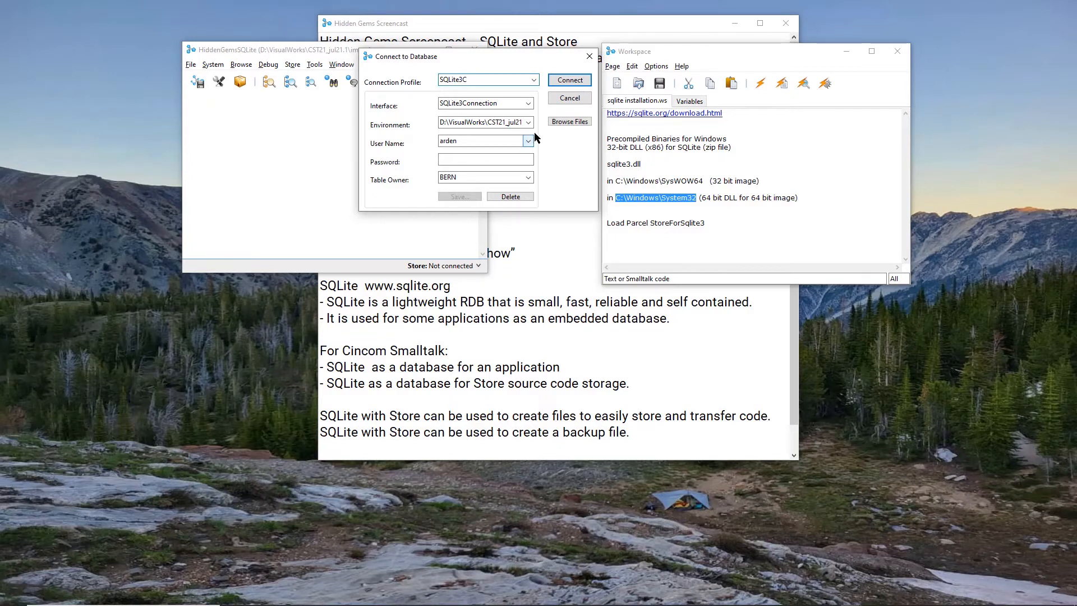
Specify a new database file named Test5.sqlite in the image folder as the connection environment
{"action": "left_click", "coordinate": [563, 122]}
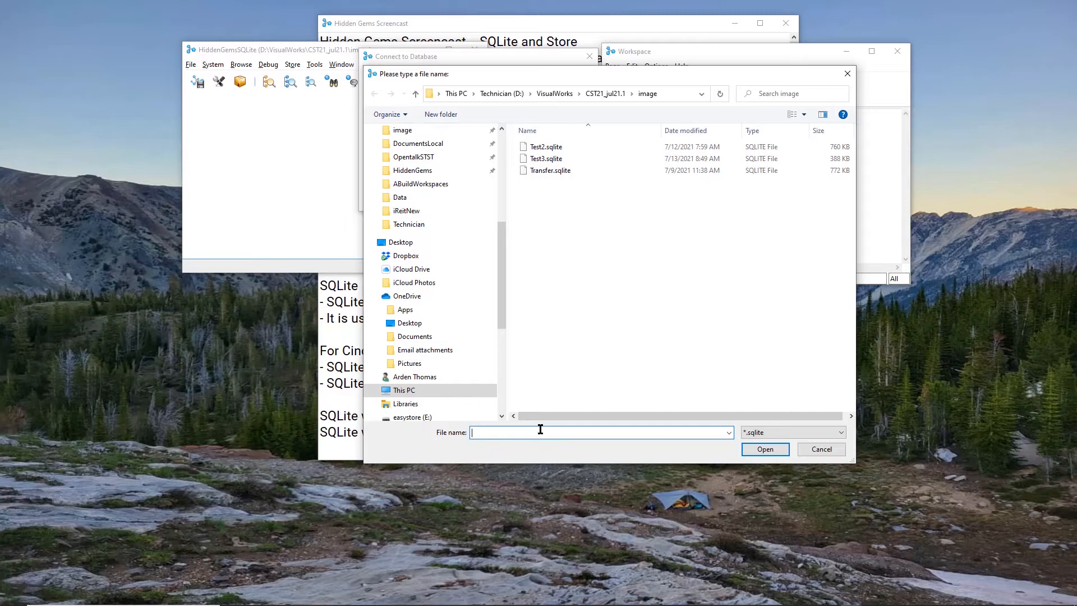
{"action": "type", "text": "Test"}
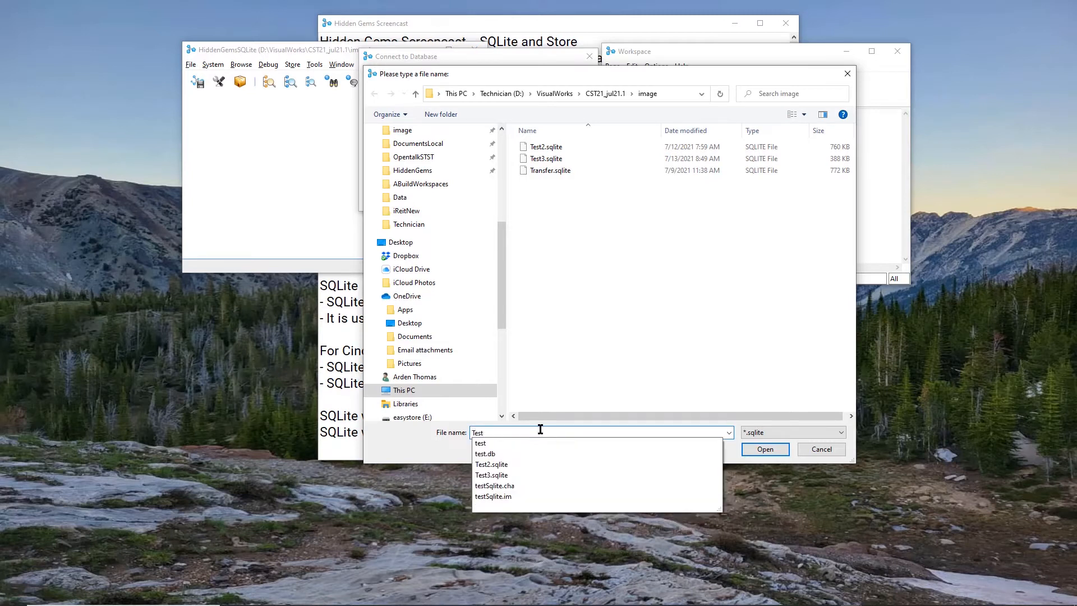
{"action": "type", "text": "5.sqlite"}
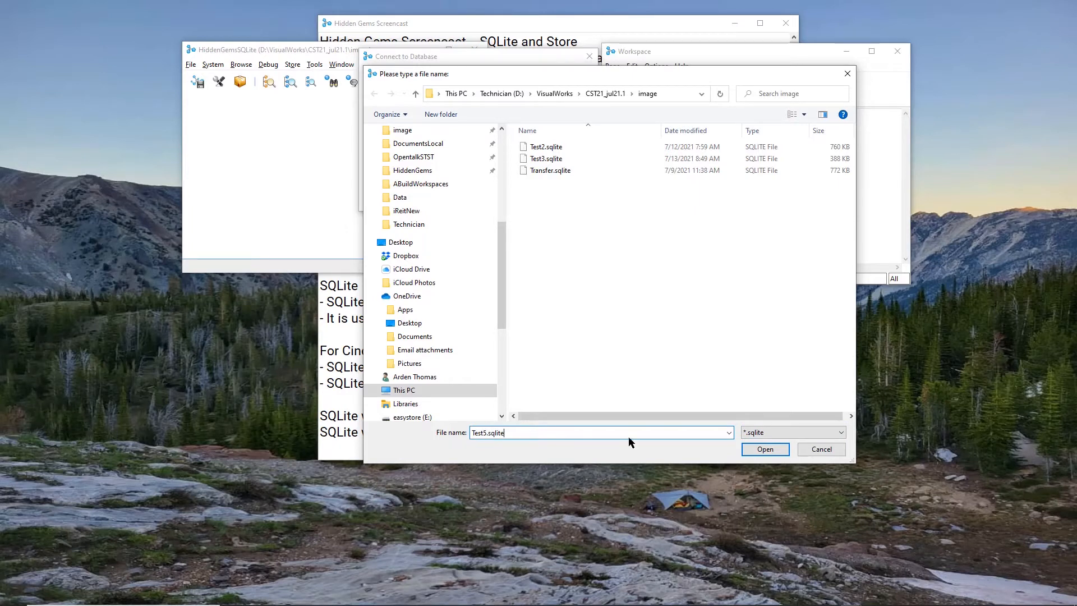
{"action": "left_click", "coordinate": [771, 448]}
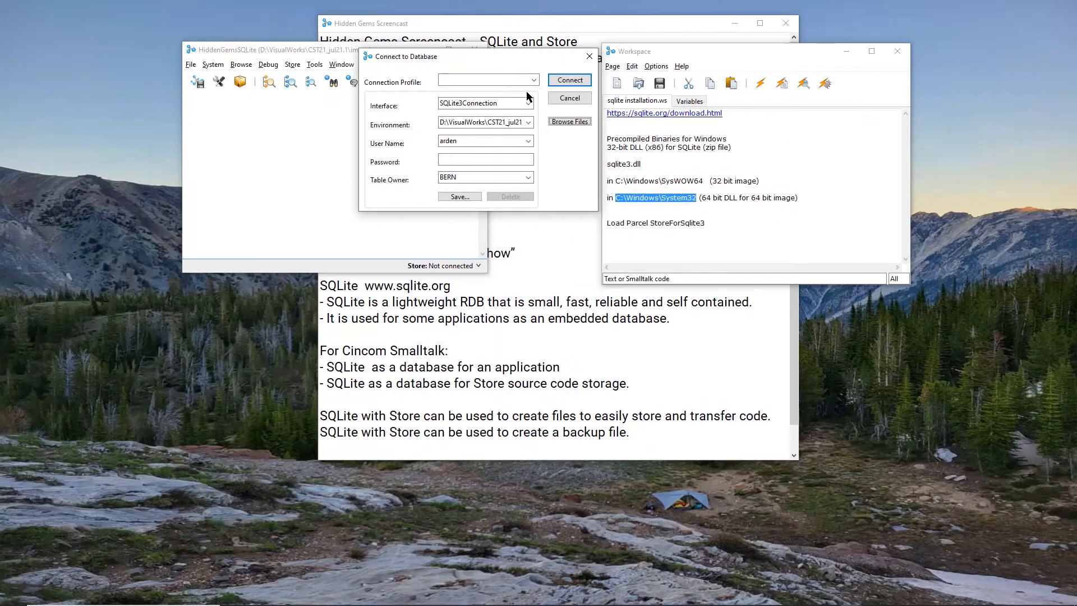
Save the connection settings as a profile named SQLite3D
{"action": "left_click", "coordinate": [456, 195]}
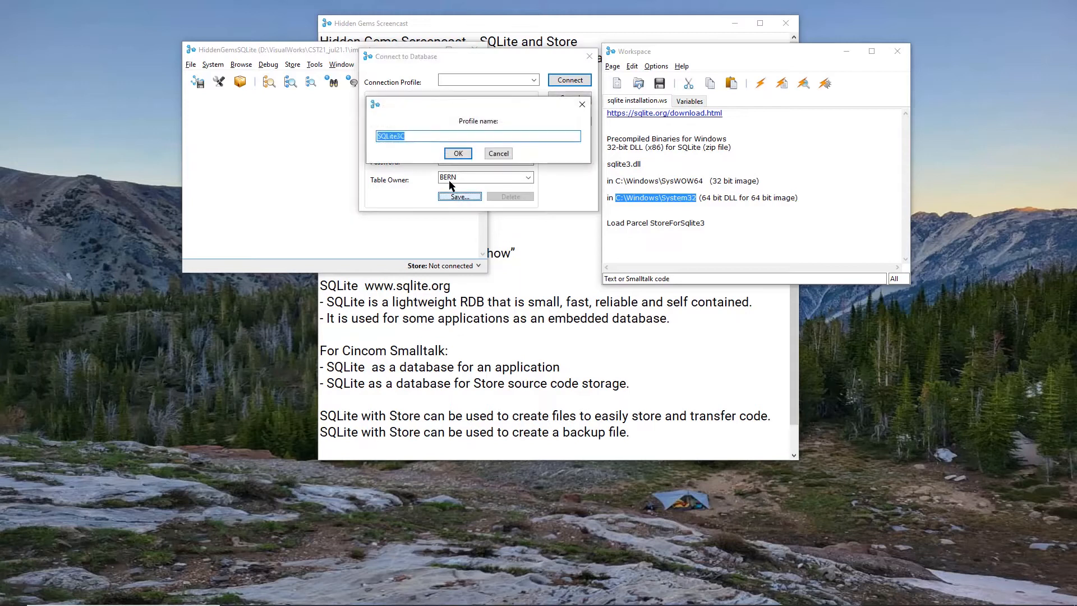
{"action": "left_click", "coordinate": [428, 134]}
{"action": "key", "text": "BackSpace"}
{"action": "type", "text": "D"}
{"action": "left_click", "coordinate": [457, 153]}
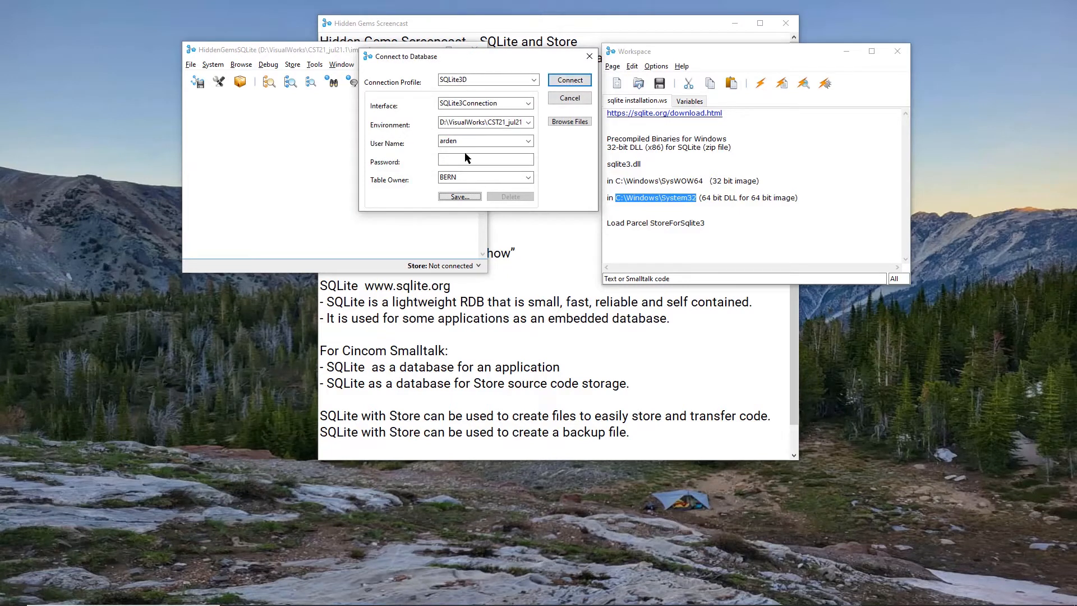
Connect with the SQLite3D profile and install the Store tables, naming the repository and declining VisualWorks 7.6 compatibility and management policies
{"action": "left_click", "coordinate": [565, 81]}
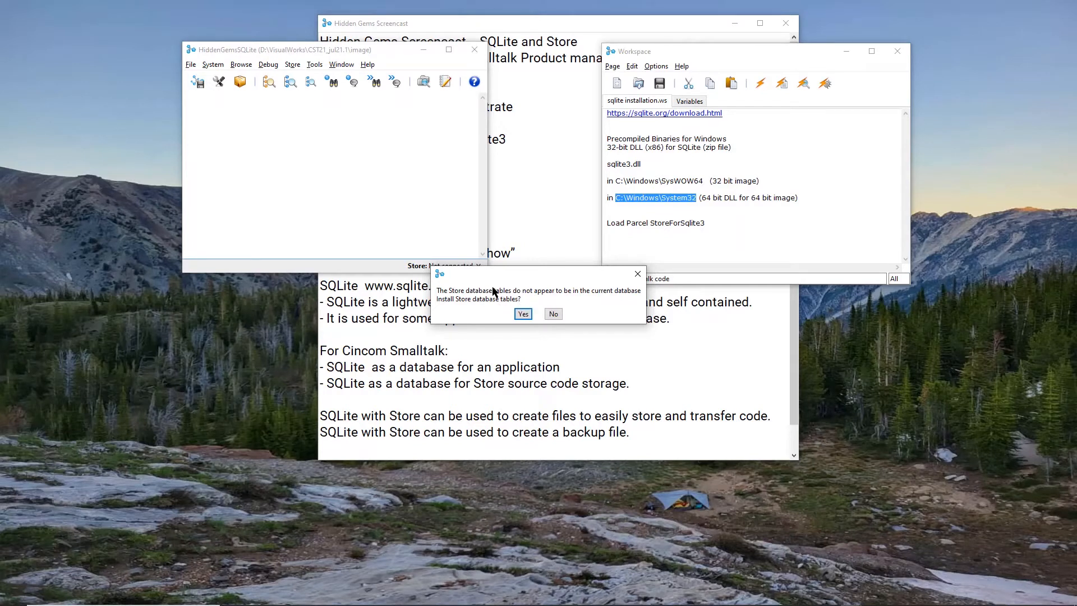
{"action": "left_click", "coordinate": [521, 313]}
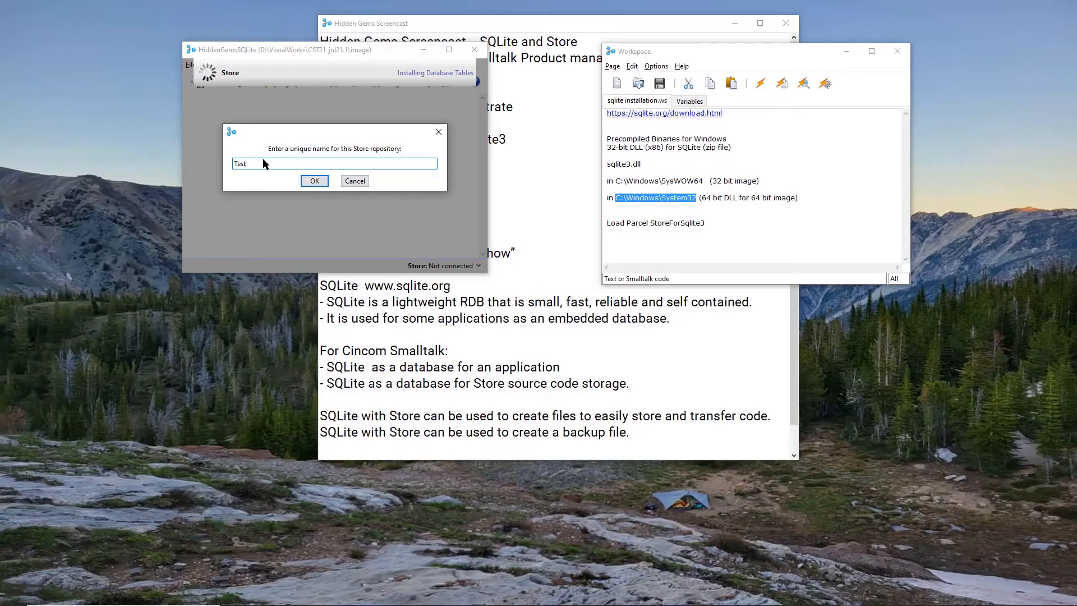
{"action": "left_click", "coordinate": [314, 180]}
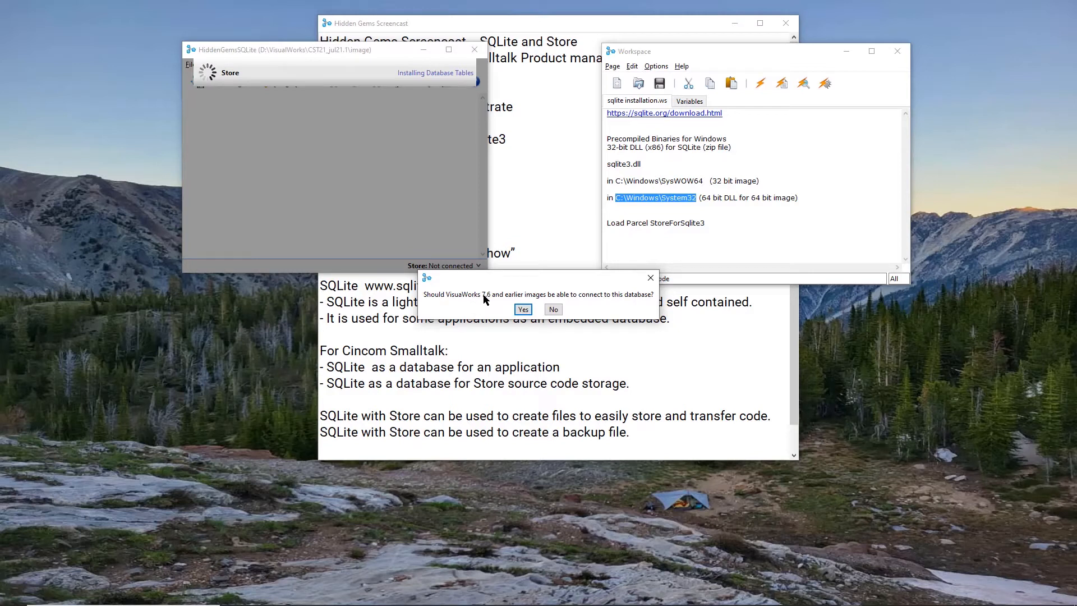
{"action": "left_click", "coordinate": [553, 310]}
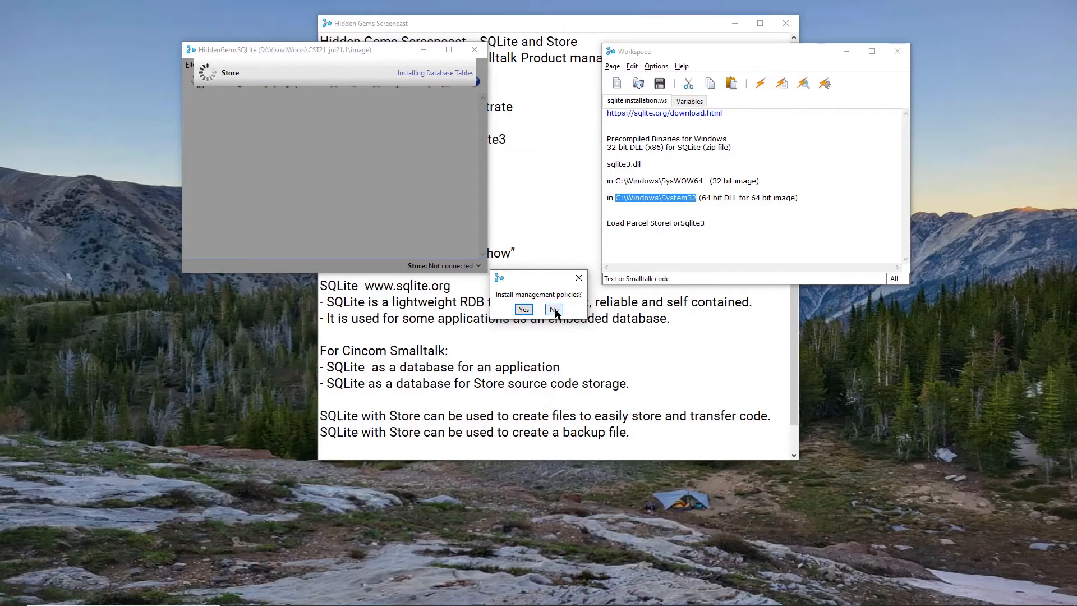
{"action": "left_click", "coordinate": [554, 310]}
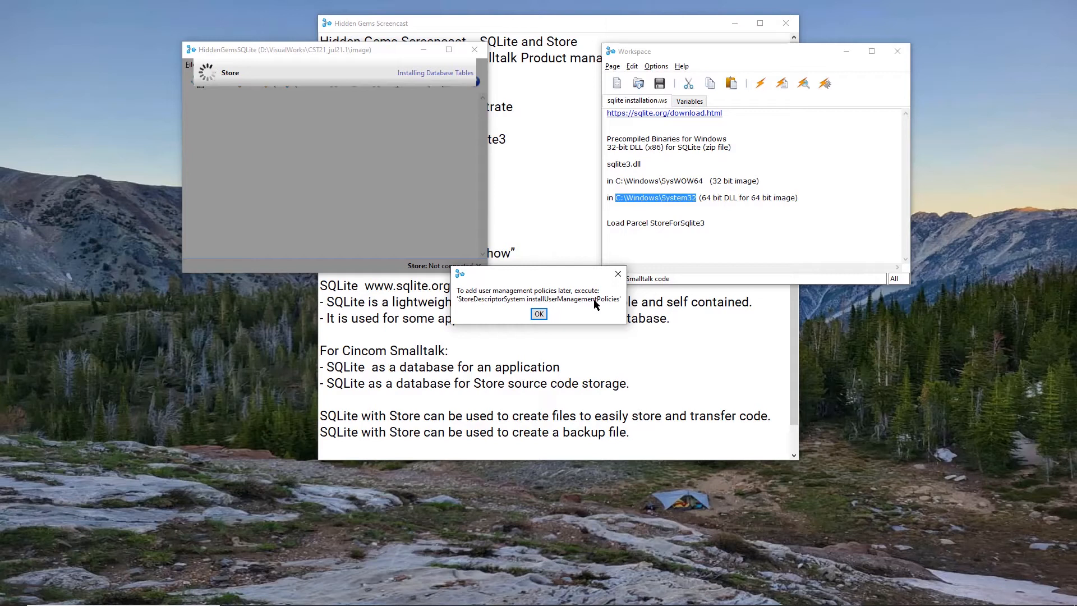
{"action": "left_click", "coordinate": [539, 313]}
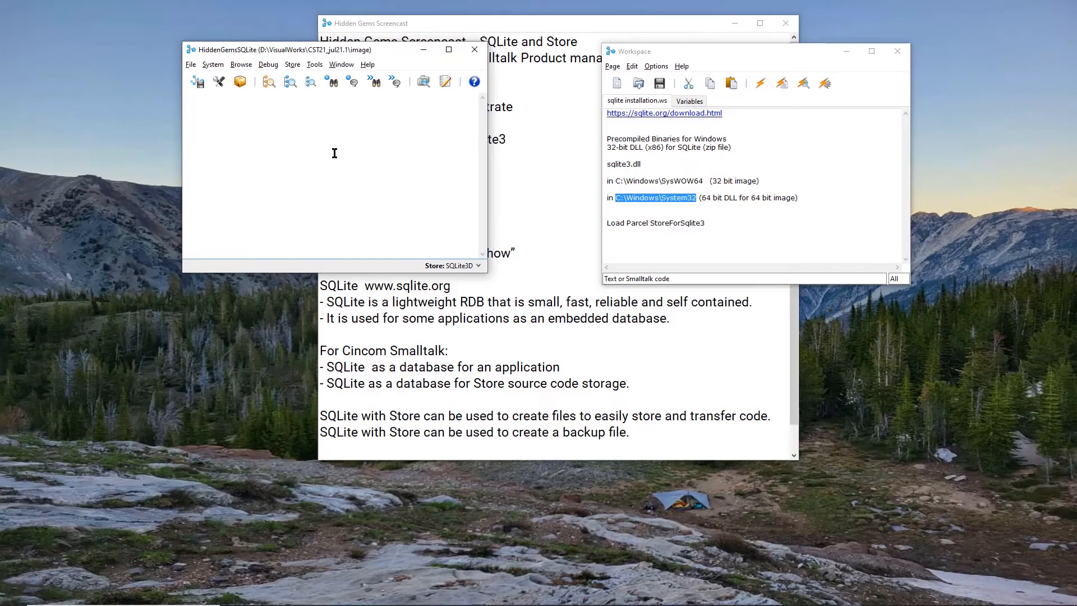
Open the package browser and publish the DomainMaster package to SQLite3D as version 1.0.16
{"action": "left_click", "coordinate": [310, 83]}
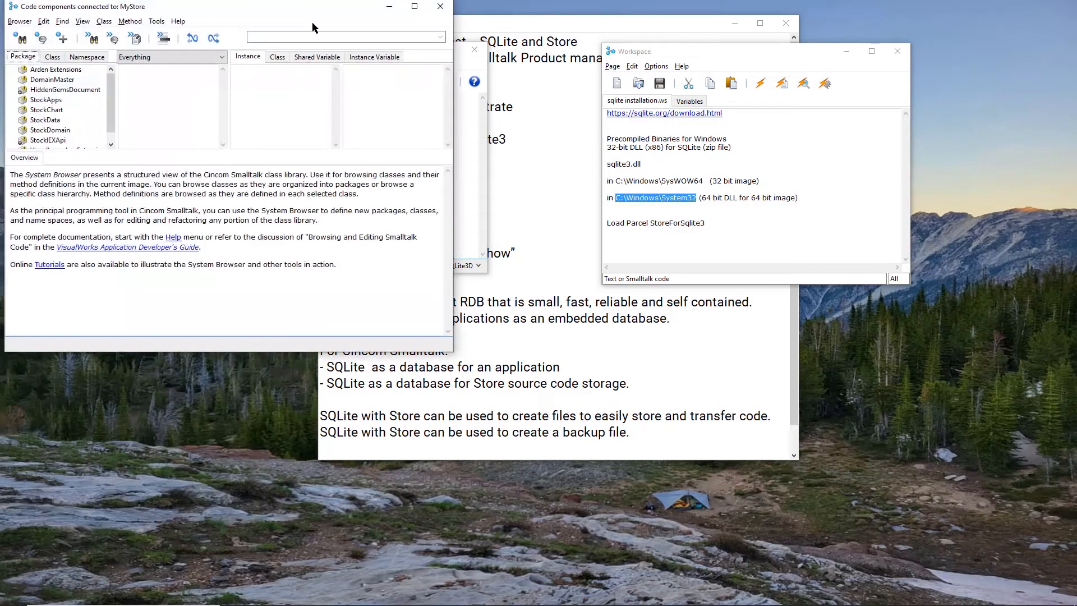
{"action": "left_click_drag", "start_coordinate": [307, 12], "coordinate": [582, 93]}
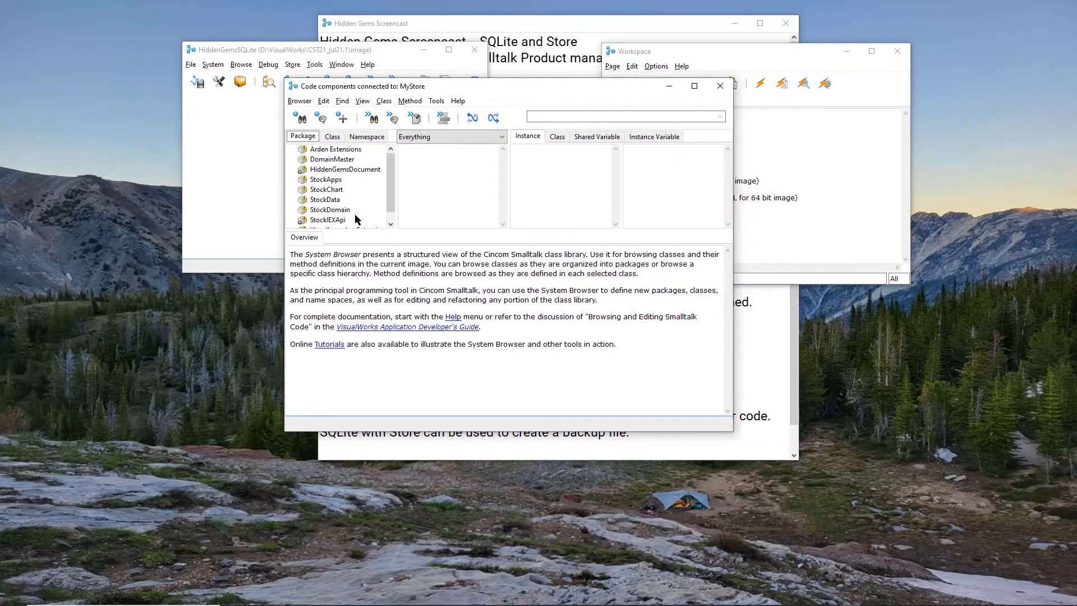
{"action": "left_click", "coordinate": [338, 162]}
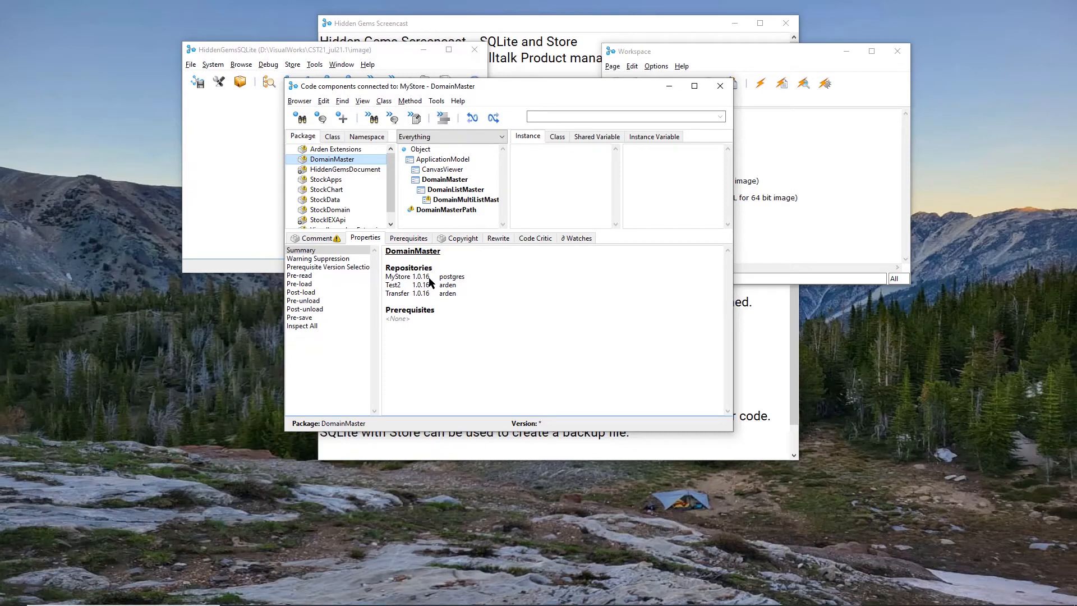
{"action": "right_click", "coordinate": [347, 158]}
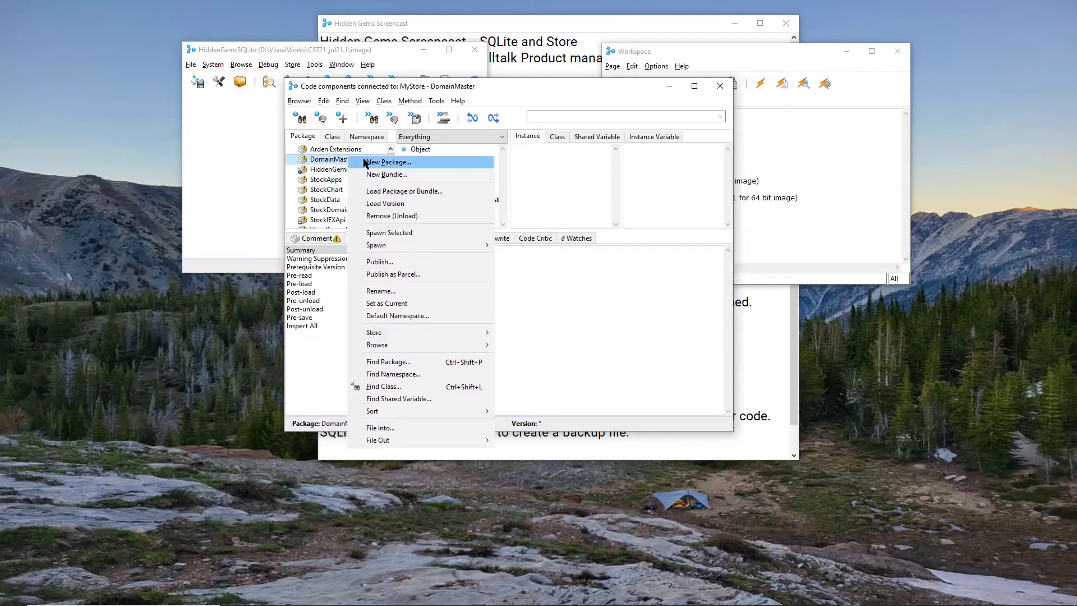
{"action": "left_click", "coordinate": [382, 261]}
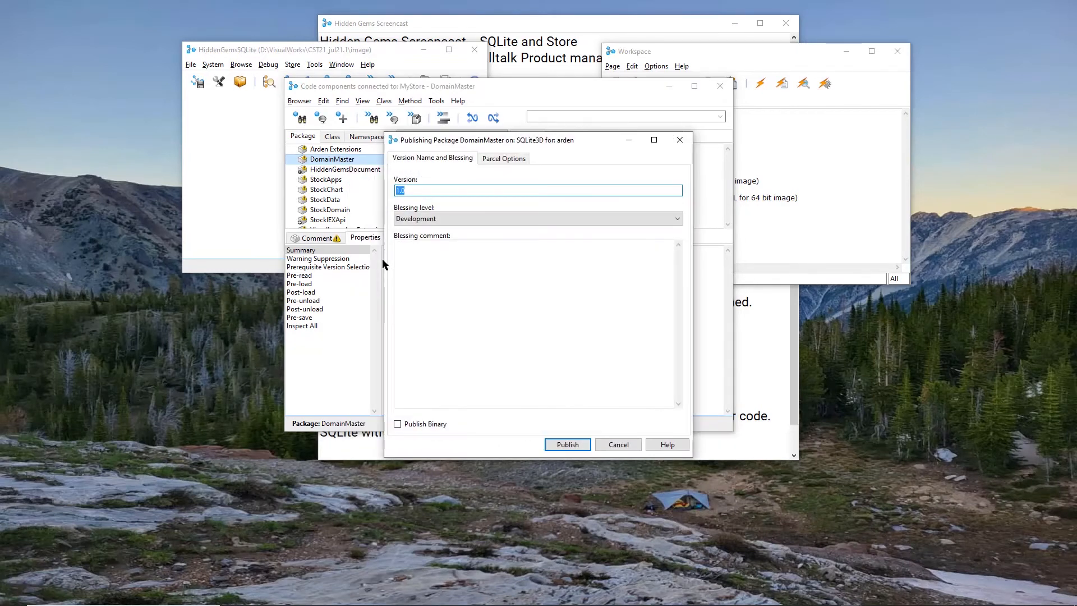
{"action": "left_click", "coordinate": [445, 193]}
{"action": "type", "text": ".16"}
{"action": "left_click", "coordinate": [567, 444]}
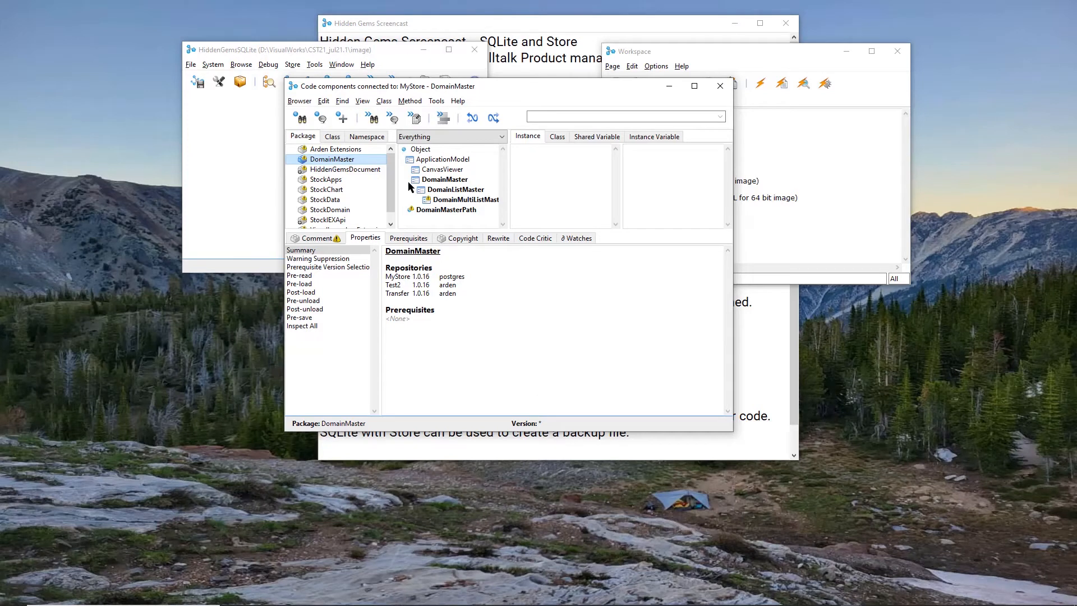
Publish the StockDomain package to SQLite3D as version 1.0.3
{"action": "left_click", "coordinate": [330, 211]}
{"action": "right_click", "coordinate": [330, 210]}
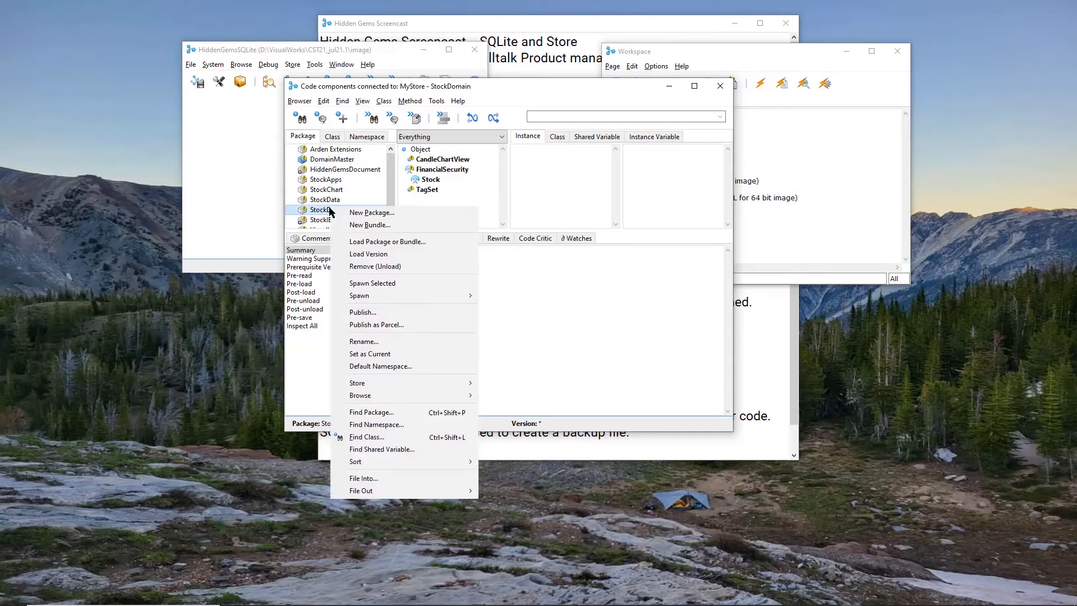
{"action": "left_click", "coordinate": [381, 313]}
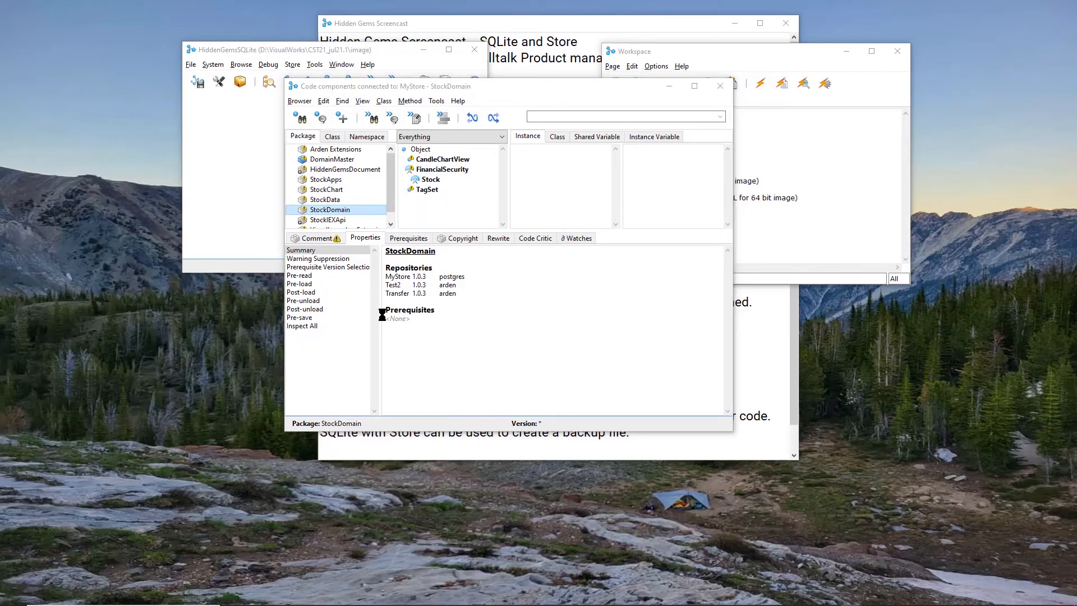
{"action": "left_click", "coordinate": [459, 191]}
{"action": "type", "text": ".3"}
{"action": "key", "text": "Return"}
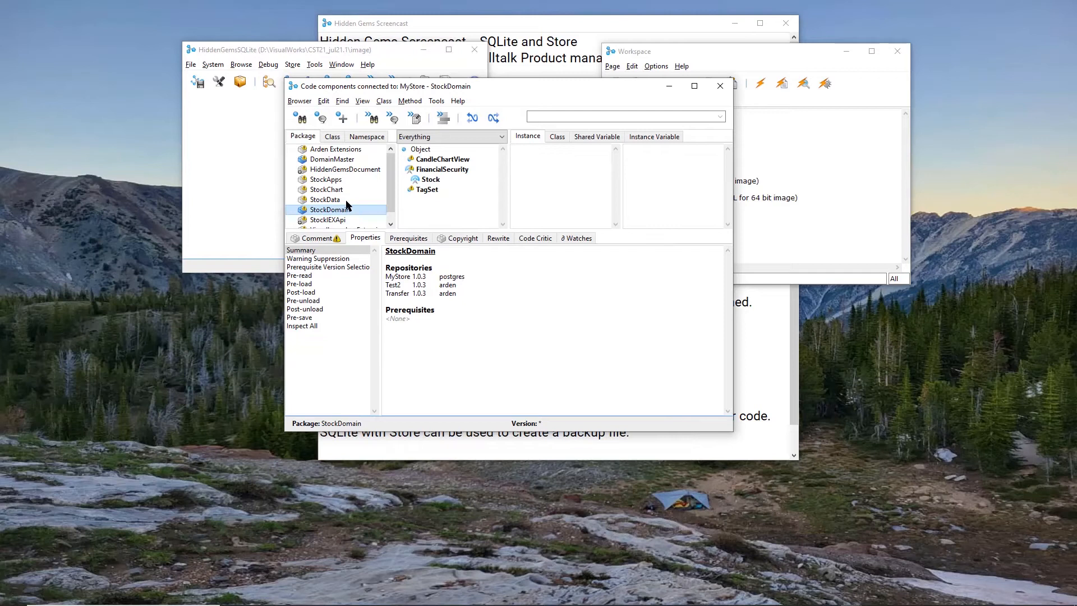
Publish the StockData package to SQLite3D as version 1.0.1
{"action": "left_click", "coordinate": [335, 192]}
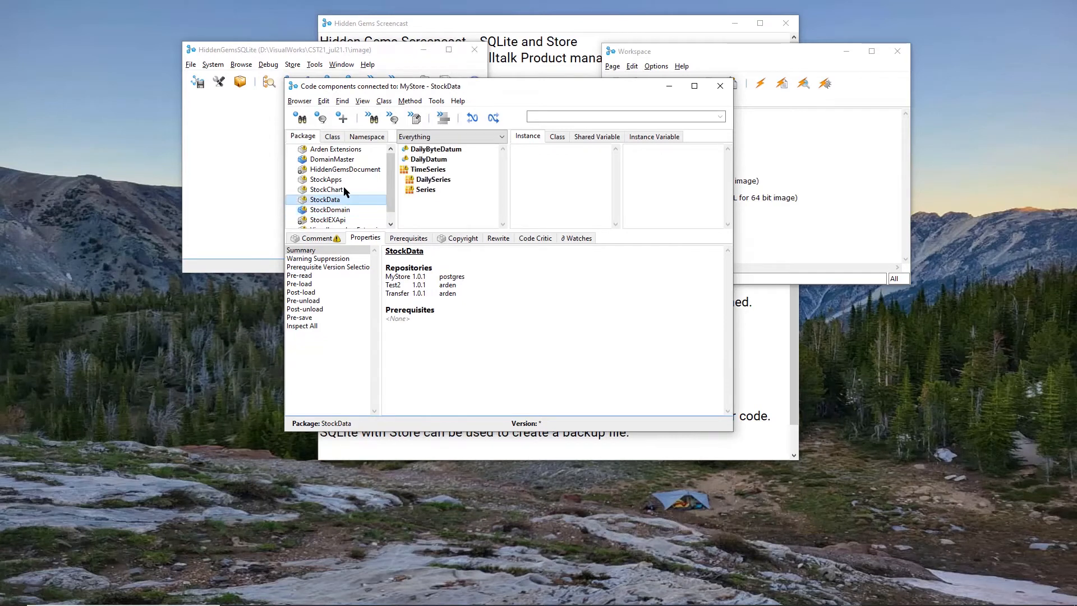
{"action": "right_click", "coordinate": [343, 188]}
{"action": "left_click", "coordinate": [330, 200]}
{"action": "left_click", "coordinate": [329, 199]}
{"action": "right_click", "coordinate": [327, 198]}
{"action": "left_click", "coordinate": [360, 301]}
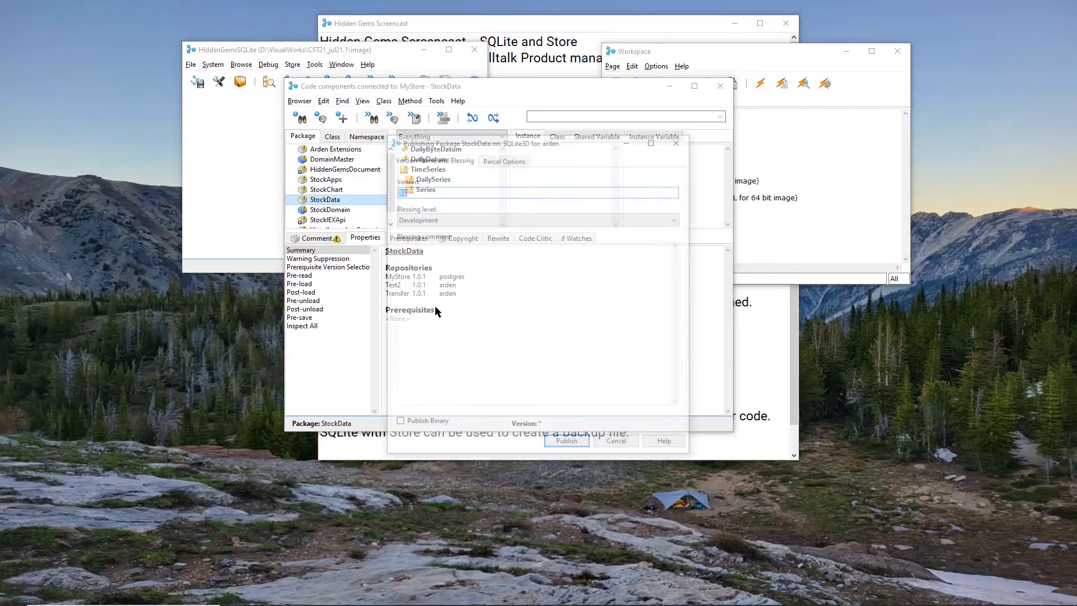
{"action": "left_click_drag", "start_coordinate": [471, 140], "coordinate": [536, 150]}
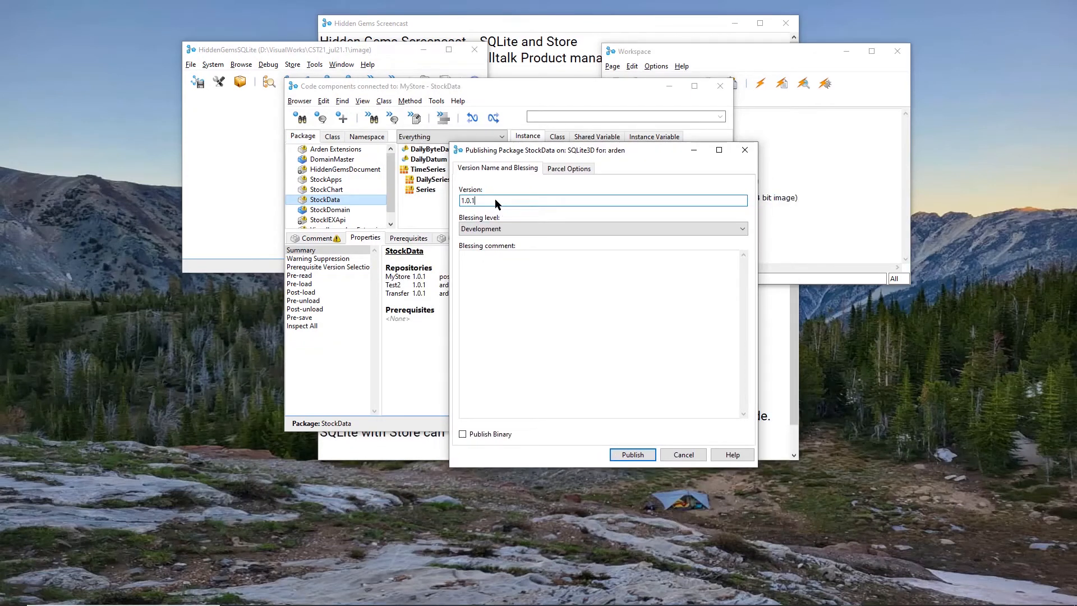
{"action": "key", "text": "Return"}
Publish the StockChart package to SQLite3D as version 1.0.4
{"action": "right_click", "coordinate": [340, 191]}
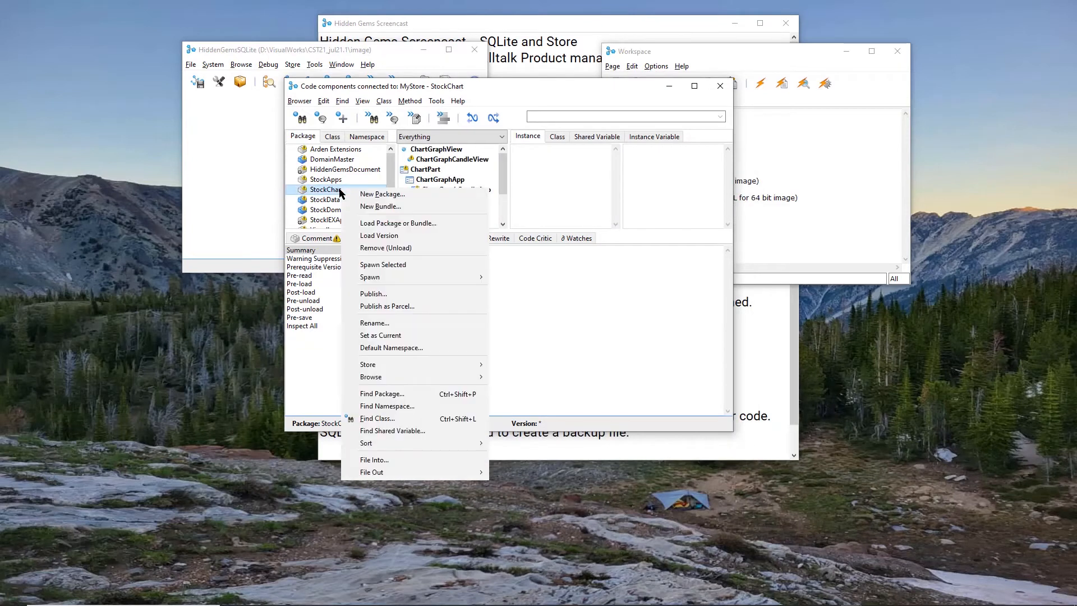
{"action": "left_click", "coordinate": [374, 293]}
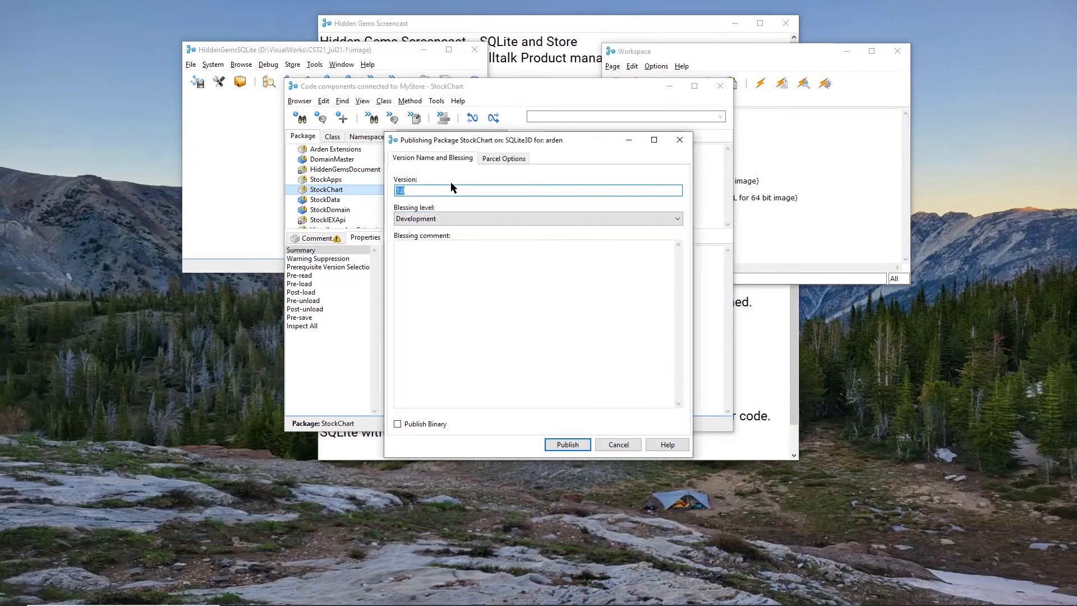
{"action": "left_click_drag", "start_coordinate": [475, 144], "coordinate": [541, 158]}
{"action": "left_click", "coordinate": [497, 209]}
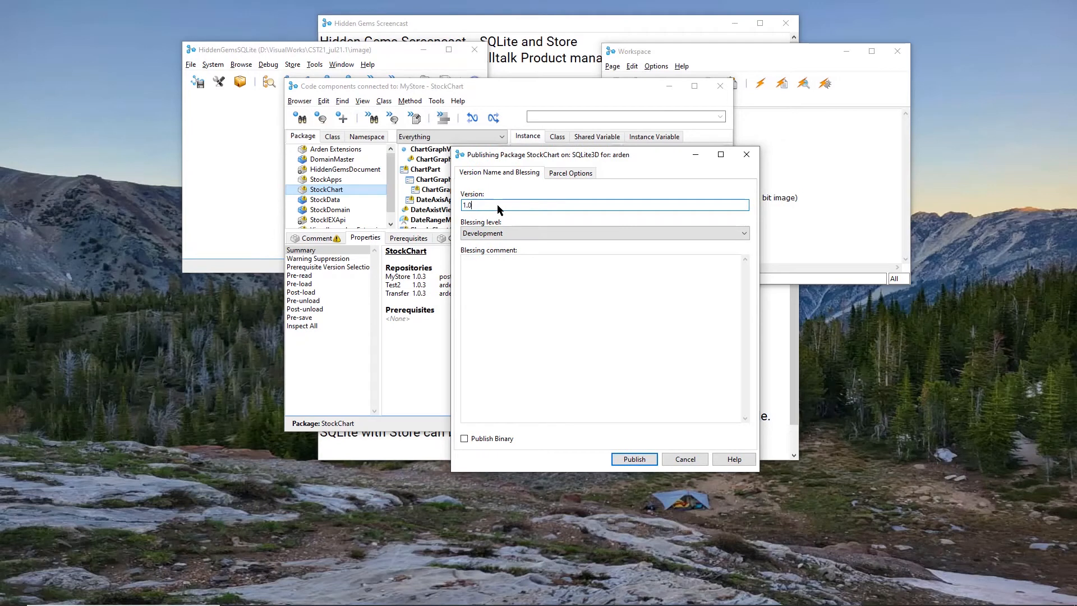
{"action": "type", "text": ".4"}
{"action": "key", "text": "Return"}
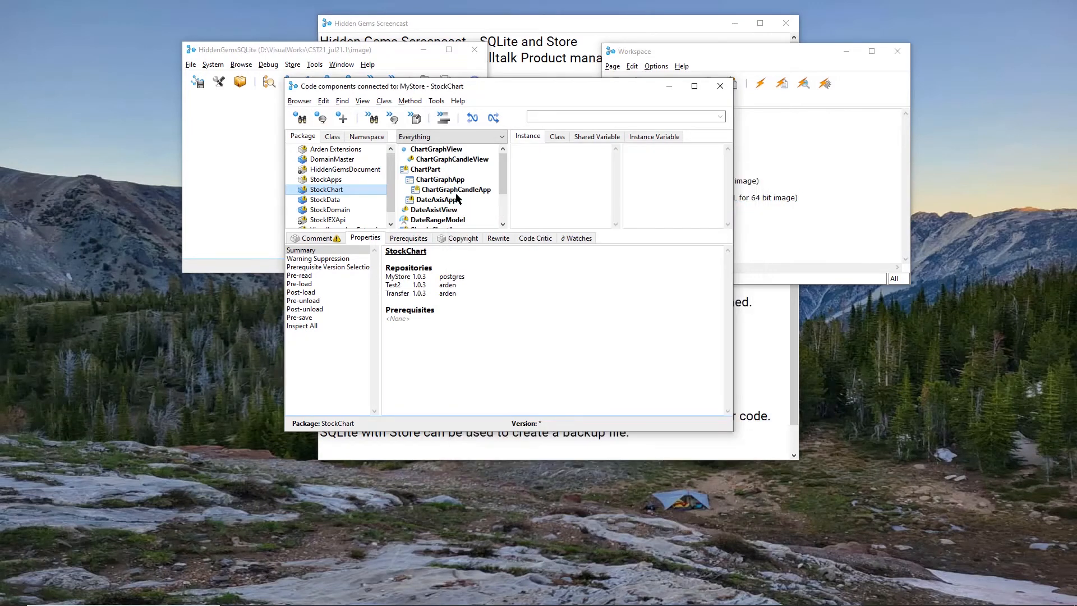
Publish the StockApps package to SQLite3D as version 1.0.7
{"action": "left_click", "coordinate": [333, 180]}
{"action": "right_click", "coordinate": [333, 180]}
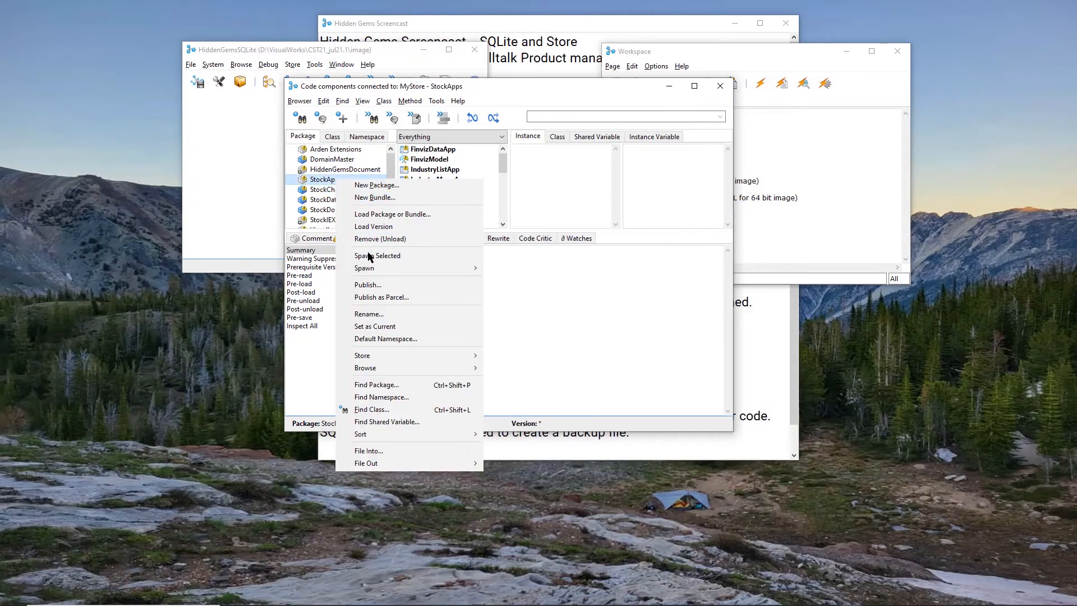
{"action": "left_click", "coordinate": [378, 283]}
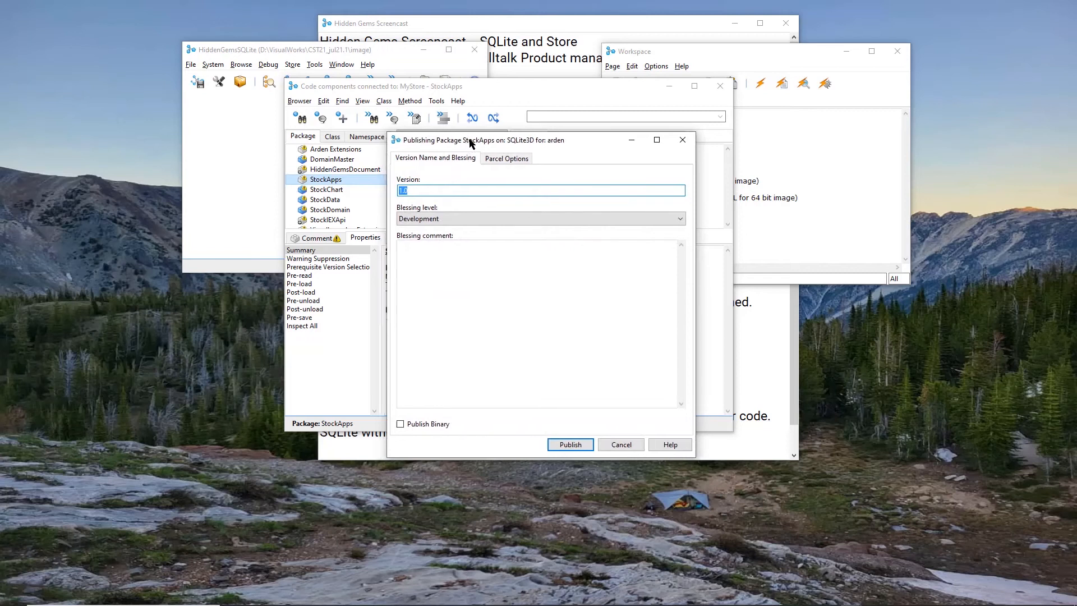
{"action": "left_click_drag", "start_coordinate": [466, 144], "coordinate": [562, 149]}
{"action": "left_click", "coordinate": [529, 200]}
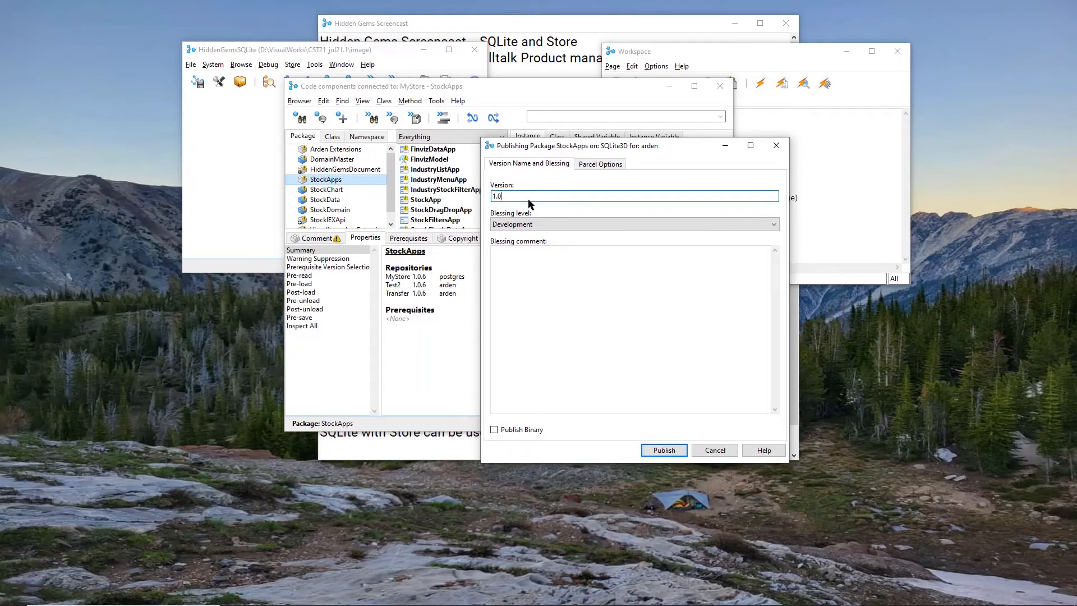
{"action": "type", "text": ".7"}
{"action": "key", "text": "Return"}
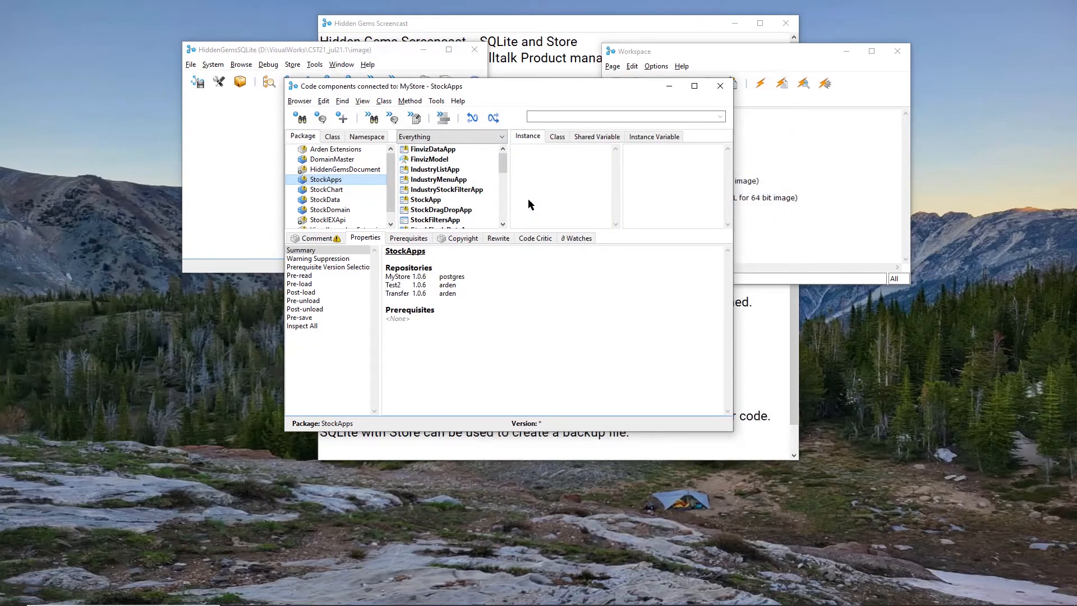
Publish the StockIEXApi package to SQLite3D as version 1.0.6
{"action": "scroll", "coordinate": [338, 162], "scroll_direction": "down", "scroll_amount": 1}
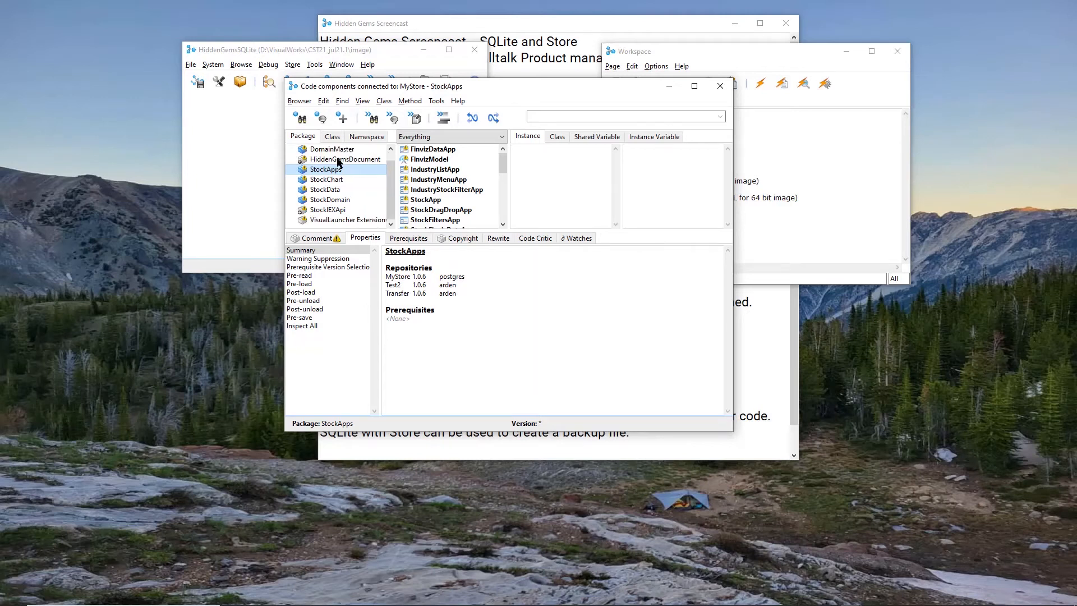
{"action": "left_click", "coordinate": [327, 210]}
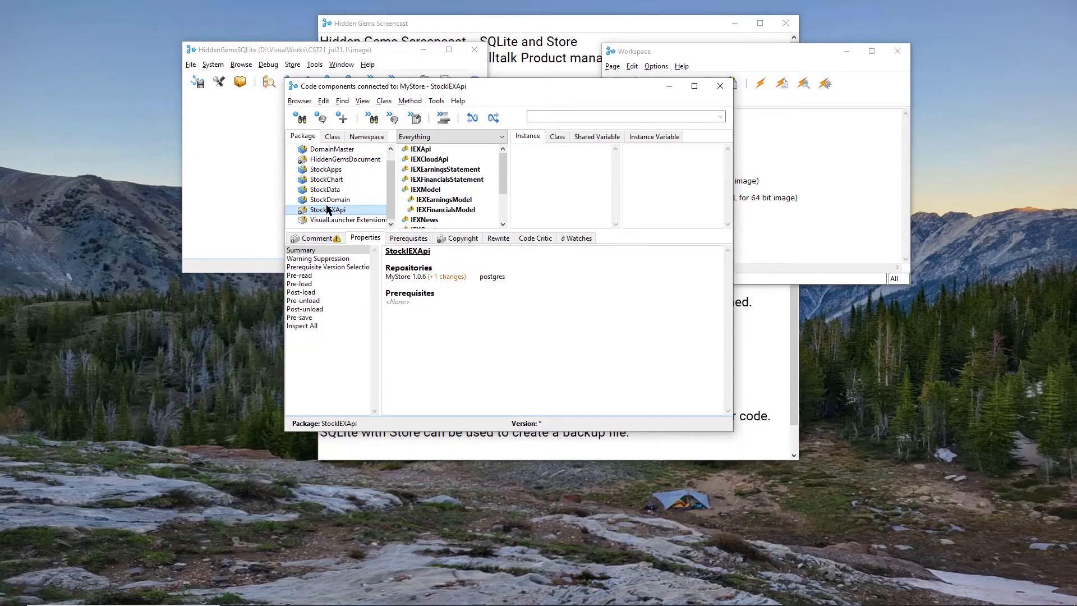
{"action": "right_click", "coordinate": [328, 208]}
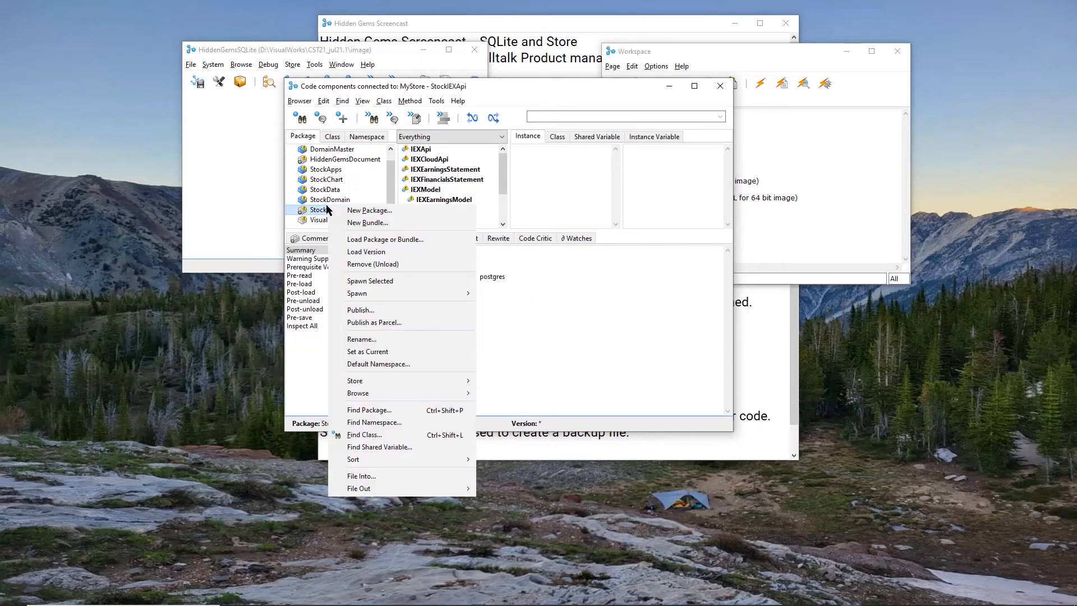
{"action": "left_click", "coordinate": [377, 310]}
{"action": "left_click_drag", "start_coordinate": [441, 144], "coordinate": [519, 142]}
{"action": "left_click", "coordinate": [506, 188]}
{"action": "type", "text": ".6"}
{"action": "key", "text": "Return"}
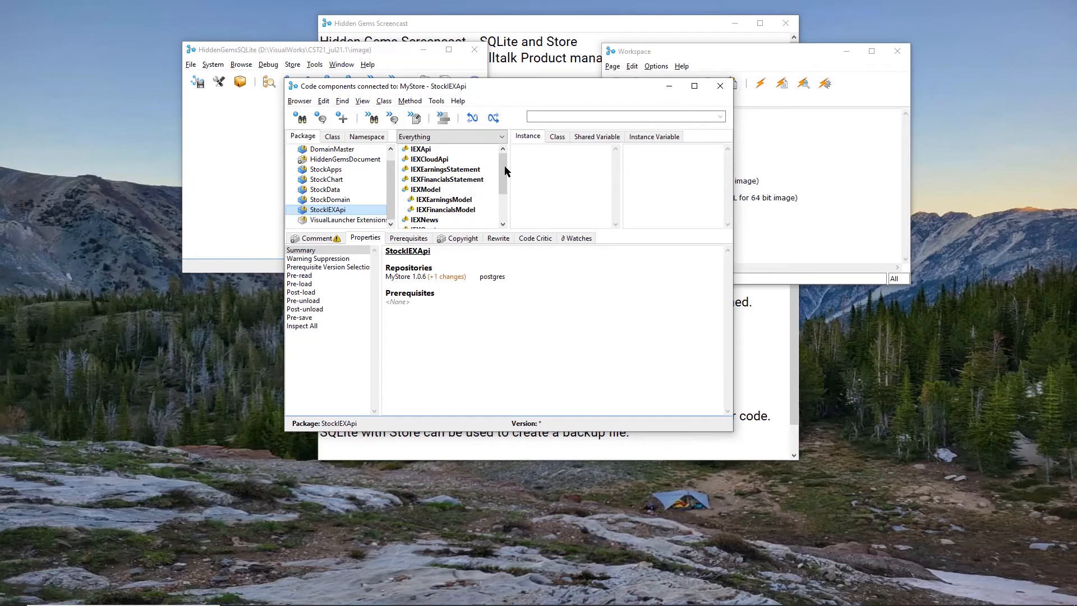
Move the code browser clear of the launcher and disconnect from the Store repository
{"action": "left_click_drag", "start_coordinate": [489, 80], "coordinate": [543, 181]}
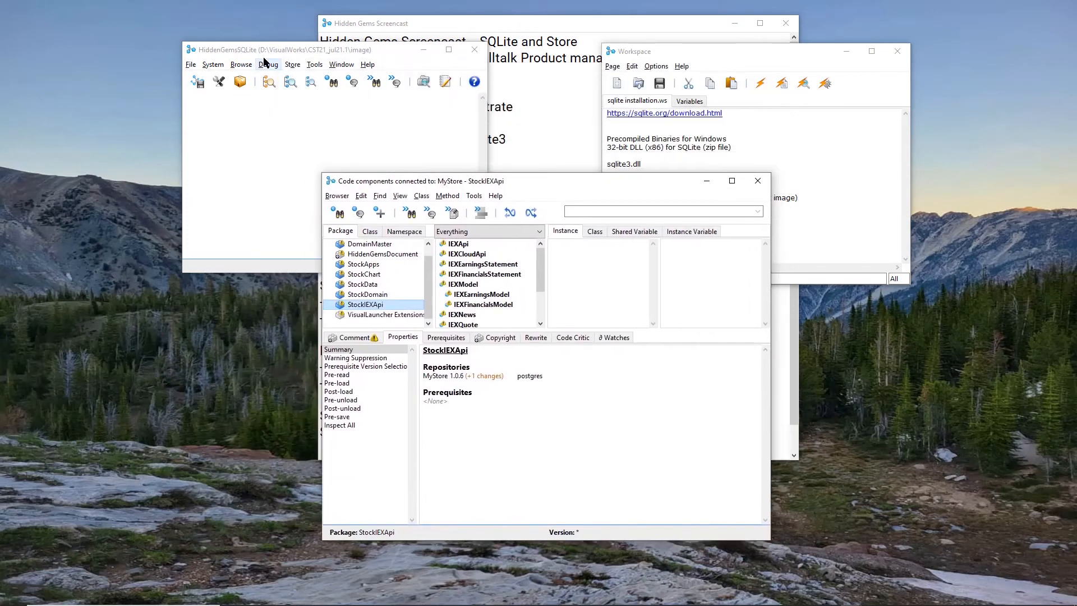
{"action": "left_click", "coordinate": [292, 65]}
{"action": "left_click", "coordinate": [310, 82]}
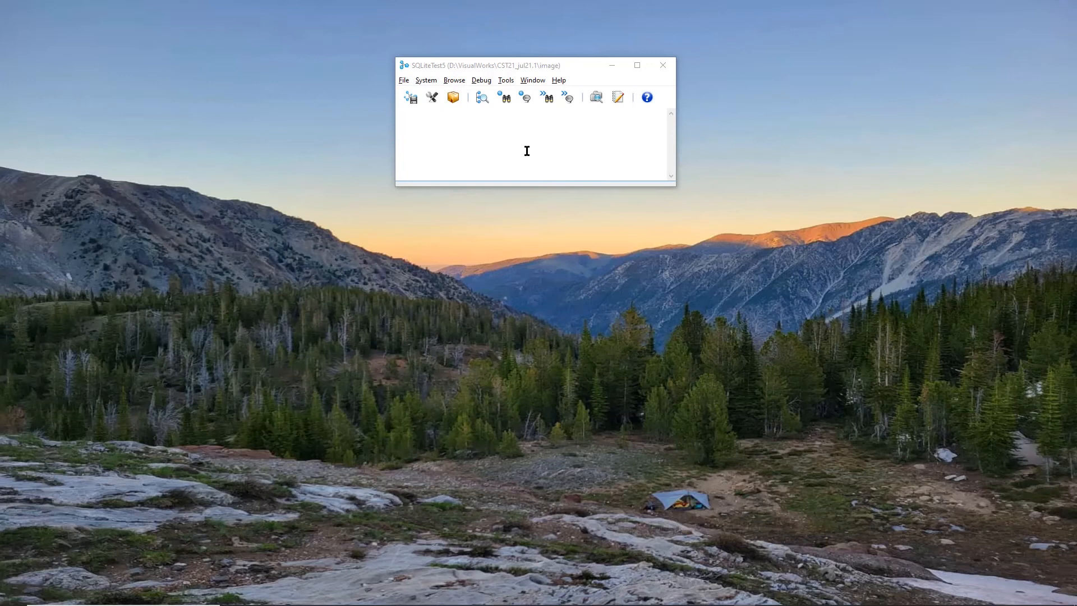
In the SQLiteTest5 image, find and load the StoreForSQLite3 parcel
{"action": "left_click", "coordinate": [430, 85]}
{"action": "left_click", "coordinate": [433, 93]}
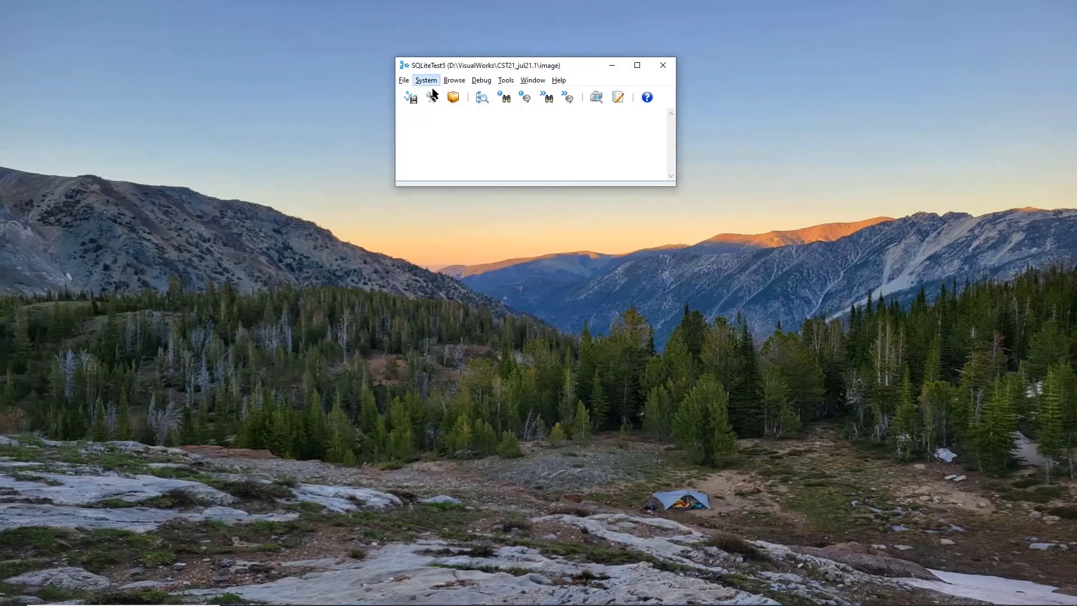
{"action": "type", "text": "storefors"}
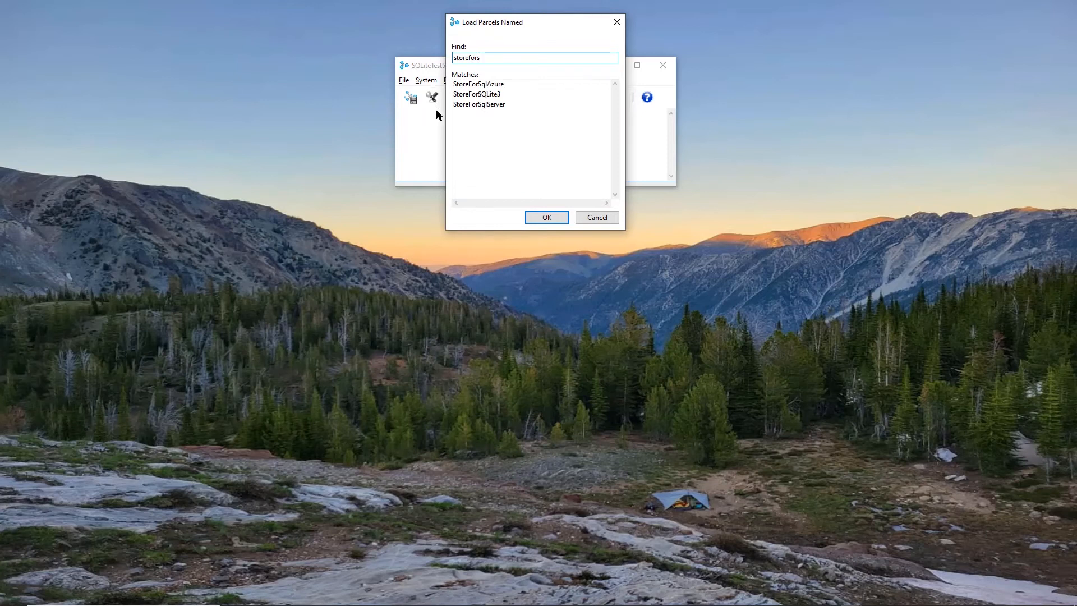
{"action": "left_click", "coordinate": [493, 95]}
{"action": "left_click", "coordinate": [546, 218]}
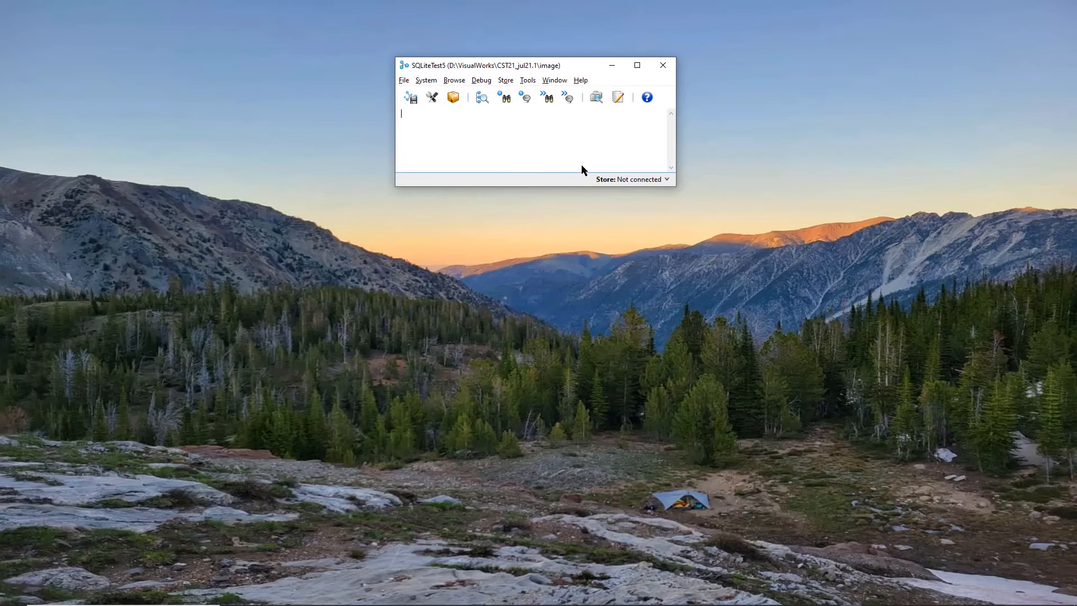
Connect to the Test5.sqlite repository through SQLite3Connection, entering the user name and choosing the database file
{"action": "left_click", "coordinate": [504, 81]}
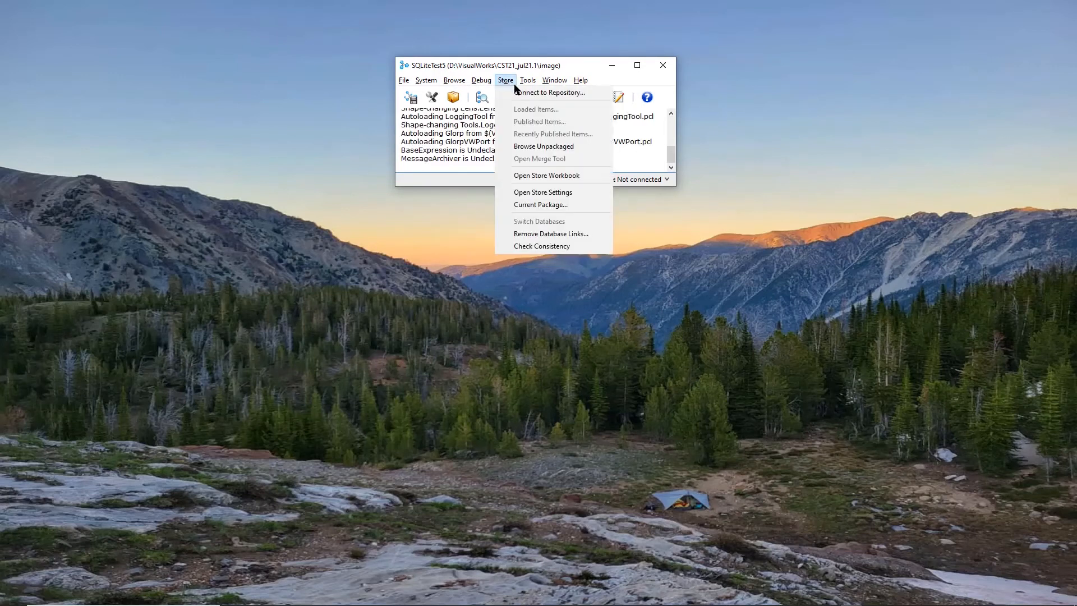
{"action": "key", "text": "Escape"}
{"action": "left_click", "coordinate": [508, 93]}
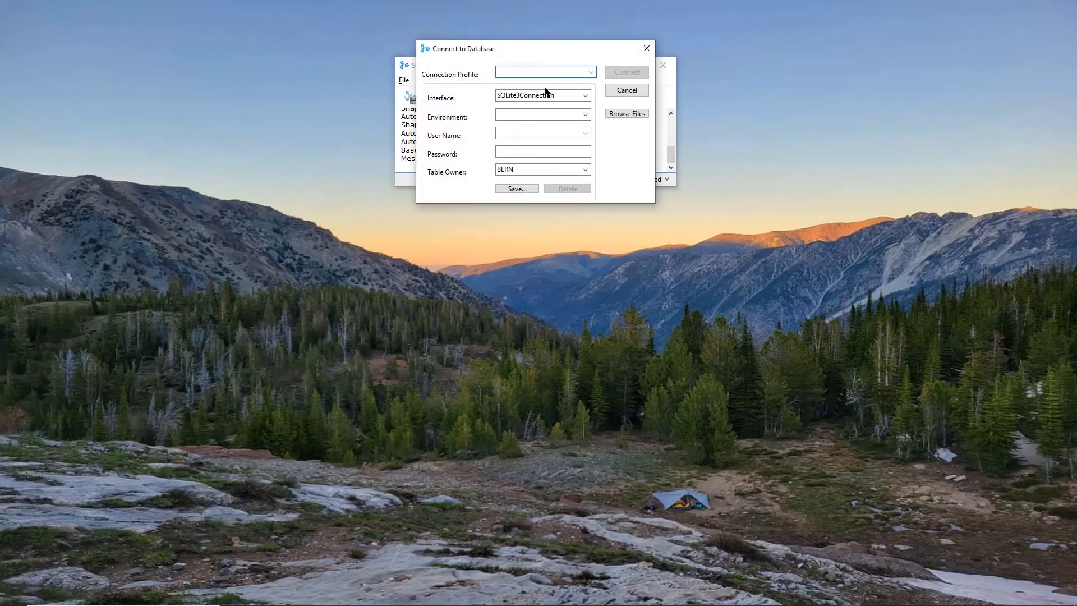
{"action": "left_click", "coordinate": [533, 134]}
{"action": "type", "text": "arden"}
{"action": "left_click", "coordinate": [632, 114]}
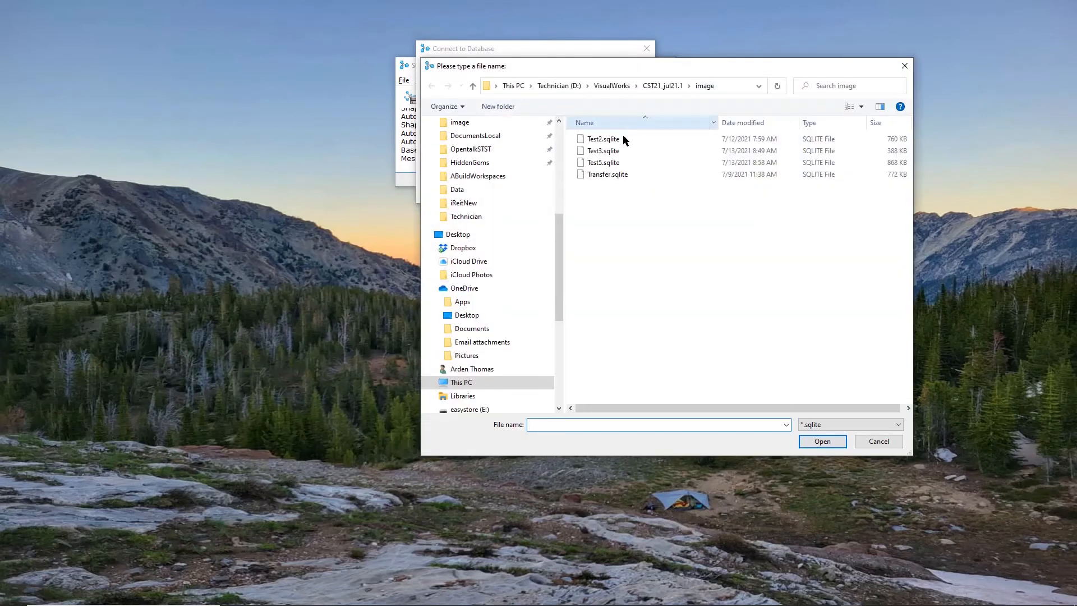
{"action": "left_click", "coordinate": [596, 164]}
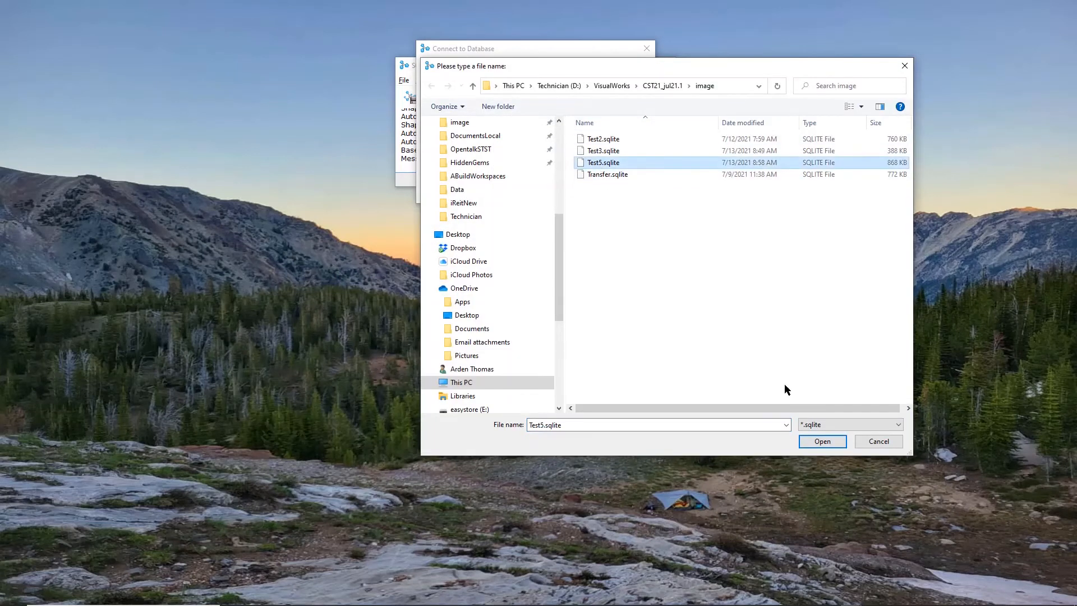
{"action": "left_click", "coordinate": [822, 440]}
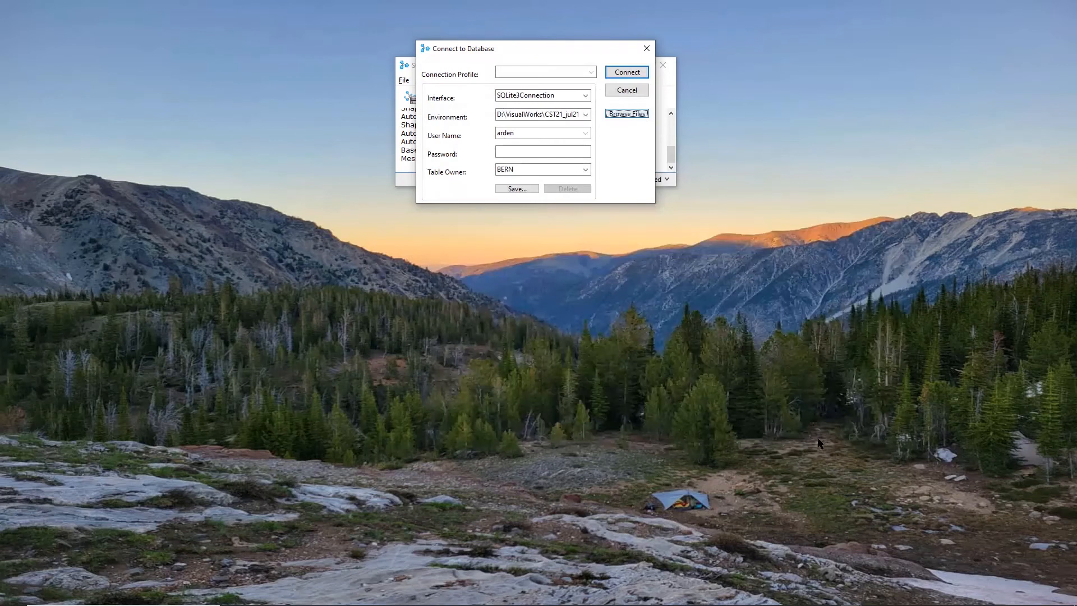
{"action": "left_click", "coordinate": [618, 71]}
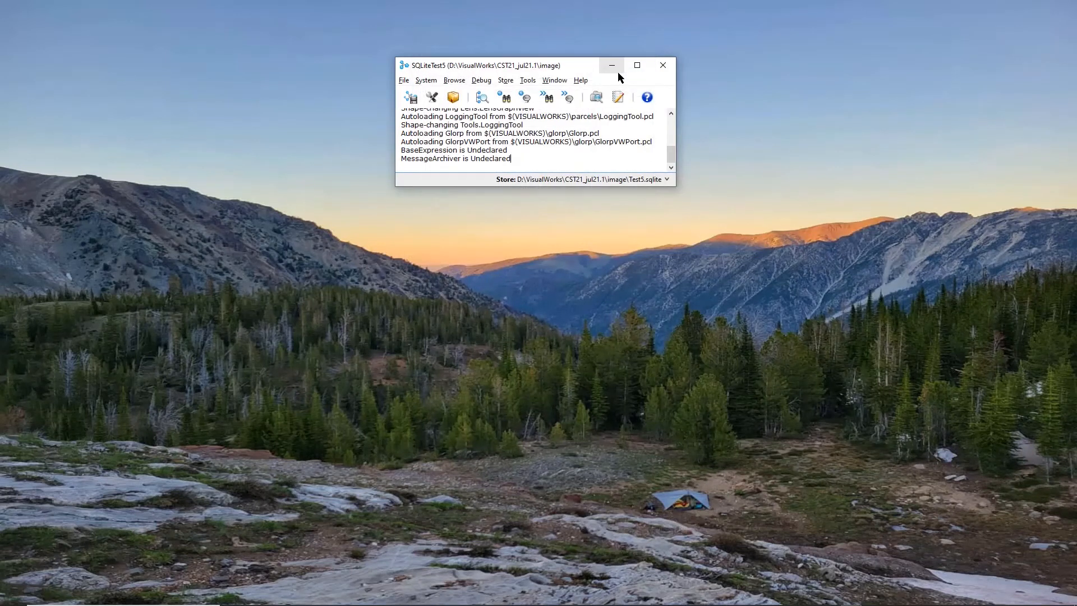
Open the list of published items and load version 1.0.16 of the DomainMaster package
{"action": "left_click", "coordinate": [507, 82]}
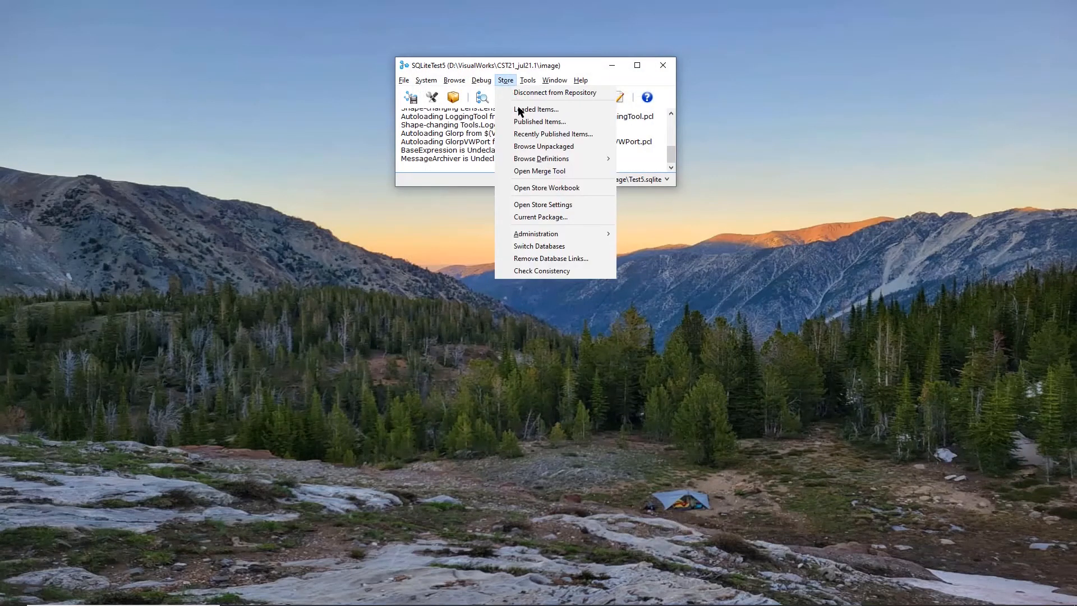
{"action": "left_click", "coordinate": [553, 121]}
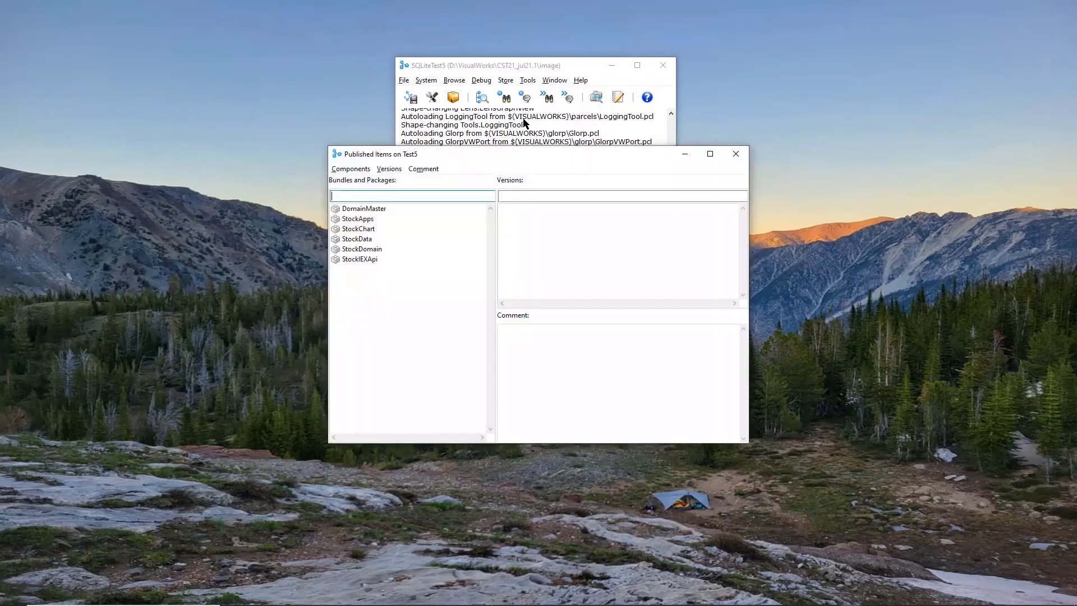
{"action": "left_click", "coordinate": [375, 209]}
{"action": "left_click", "coordinate": [514, 209]}
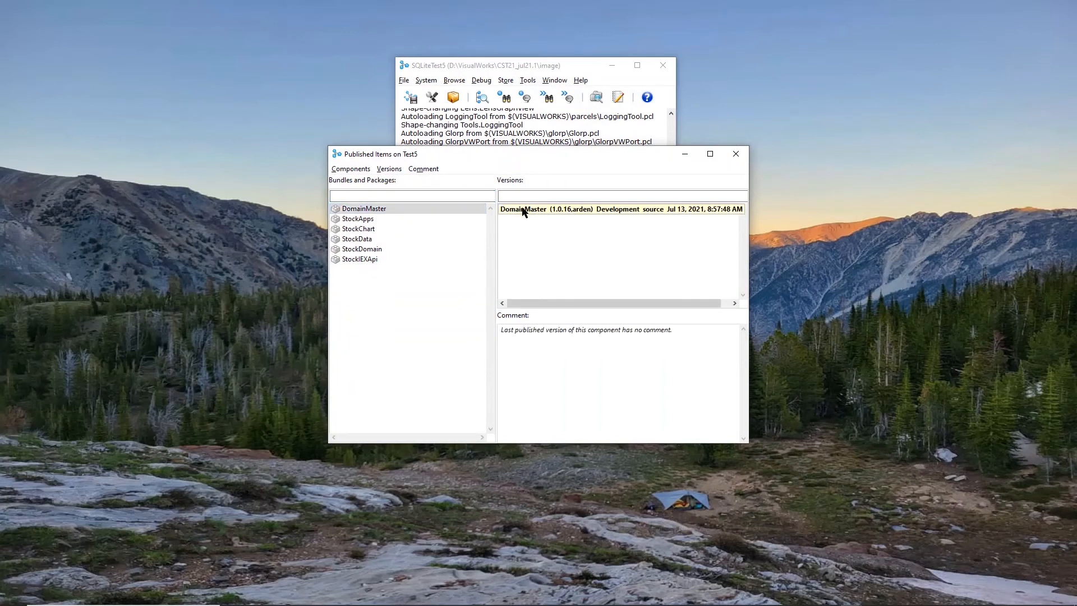
{"action": "left_click", "coordinate": [522, 212]}
{"action": "right_click", "coordinate": [522, 211]}
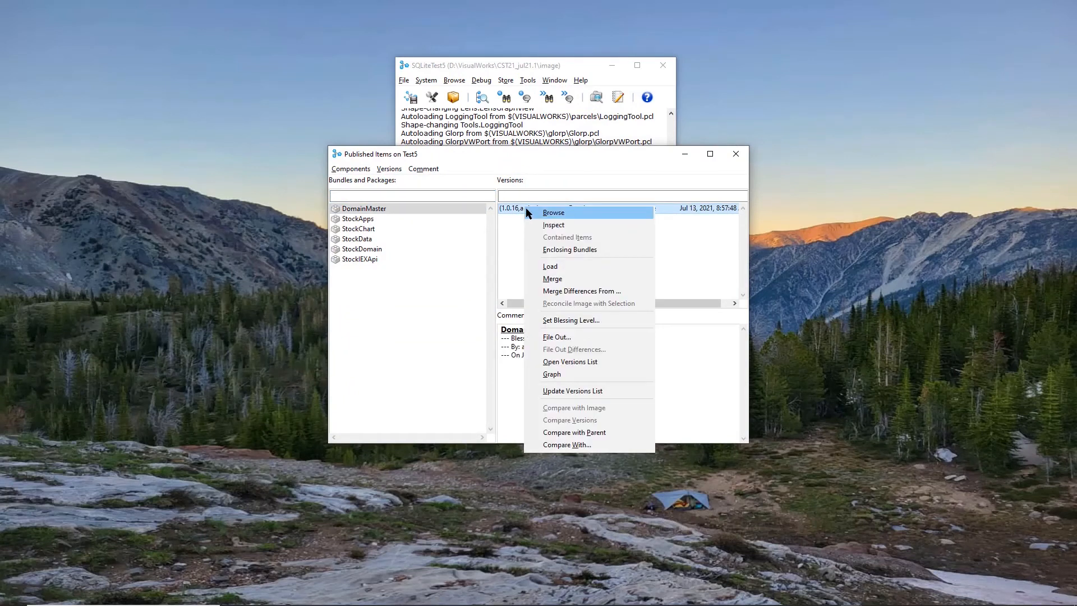
{"action": "left_click", "coordinate": [554, 269]}
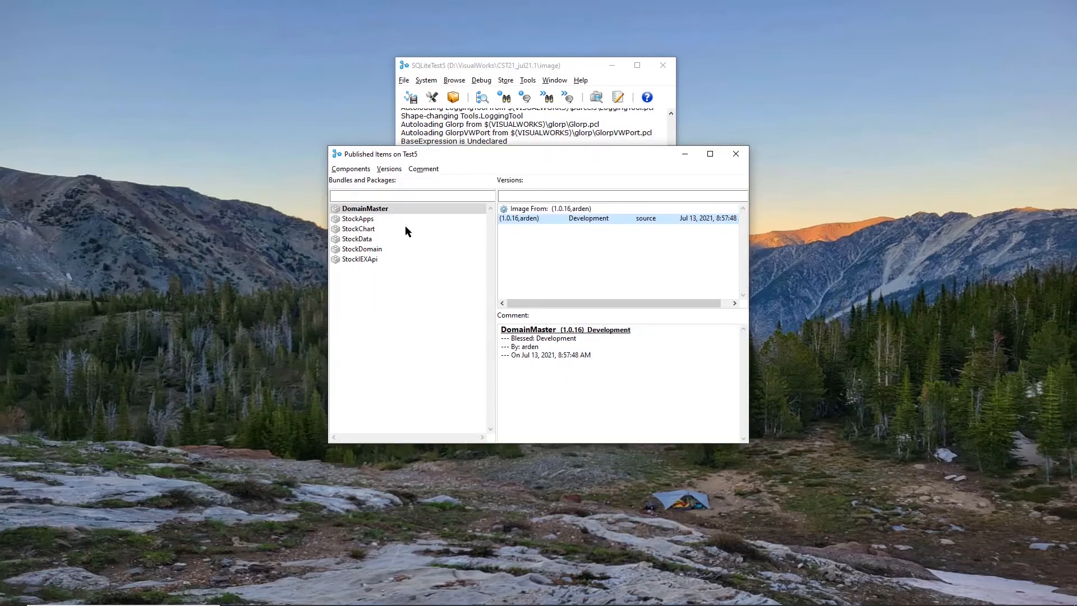
Load the published versions of the StockApps and StockChart packages into the image
{"action": "left_click", "coordinate": [388, 219]}
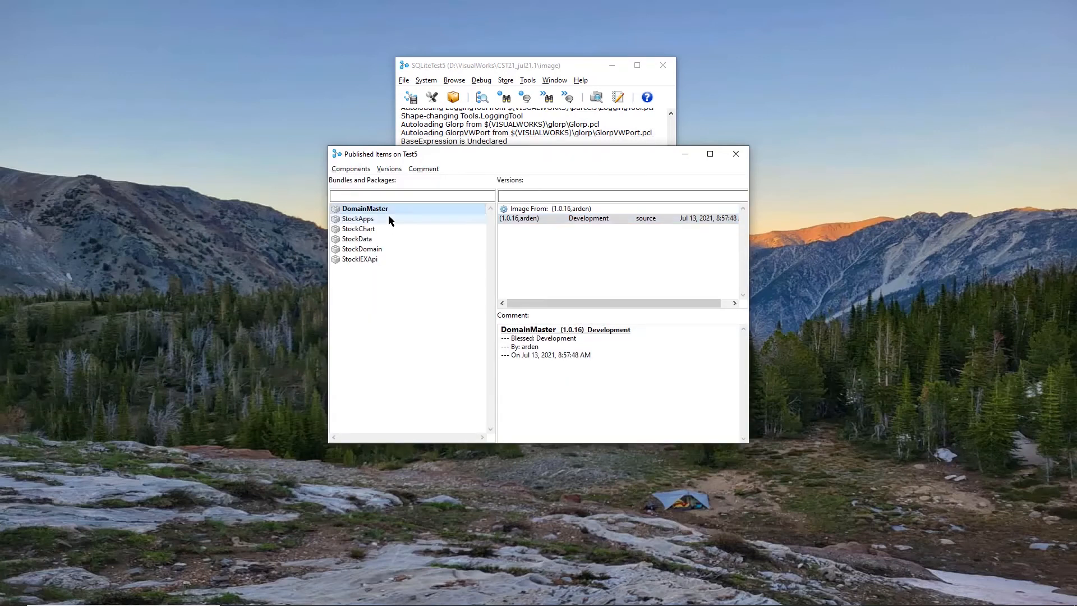
{"action": "left_click", "coordinate": [530, 208]}
{"action": "right_click", "coordinate": [530, 209]}
{"action": "left_click", "coordinate": [558, 260]}
{"action": "left_click", "coordinate": [373, 229]}
{"action": "left_click", "coordinate": [522, 208]}
{"action": "right_click", "coordinate": [529, 208]}
{"action": "left_click", "coordinate": [555, 265]}
Load the published StockData package and version 1.0.3 of the StockDomain package into the image
{"action": "left_click", "coordinate": [386, 240]}
{"action": "left_click", "coordinate": [534, 209]}
{"action": "right_click", "coordinate": [533, 211]}
{"action": "left_click", "coordinate": [555, 265]}
{"action": "left_click", "coordinate": [385, 248]}
{"action": "left_click", "coordinate": [543, 206]}
{"action": "right_click", "coordinate": [542, 208]}
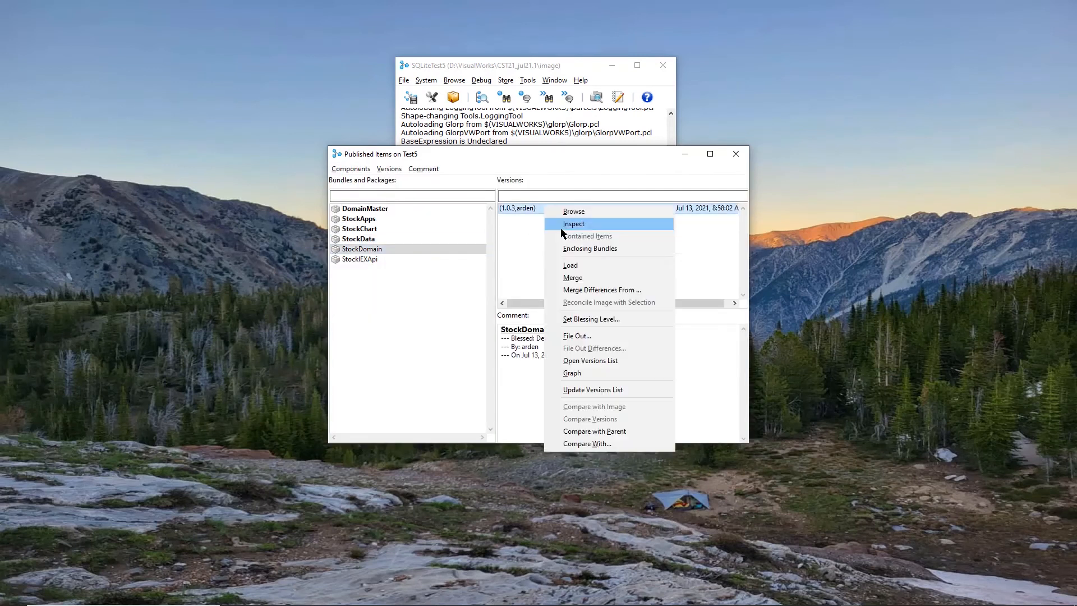
{"action": "left_click", "coordinate": [555, 265]}
Load version 1.0.6 of the StockIEXApi package into the image
{"action": "left_click", "coordinate": [385, 258]}
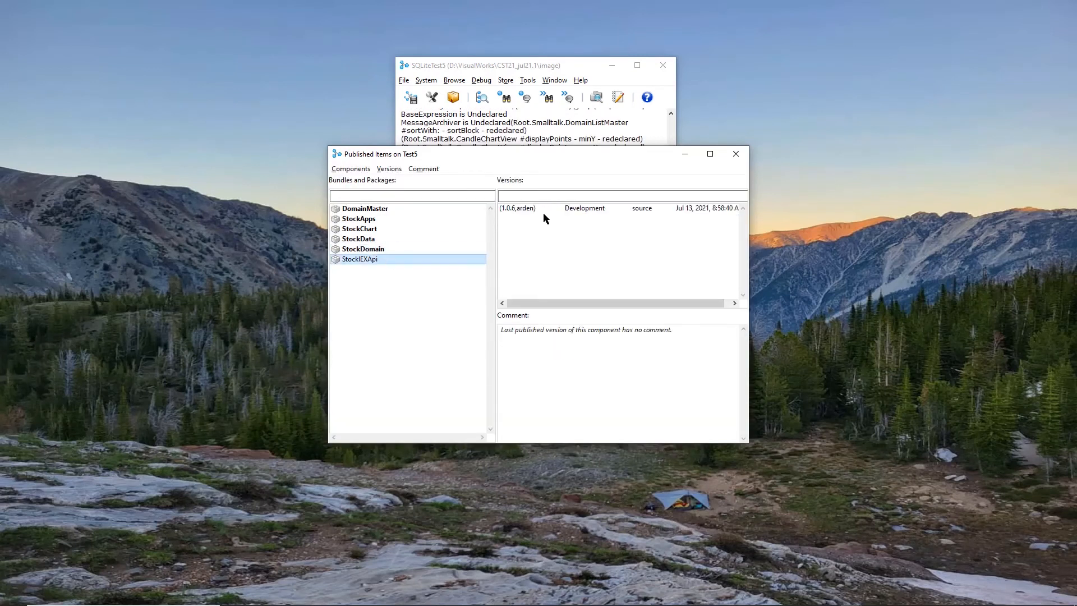
{"action": "left_click", "coordinate": [538, 210]}
{"action": "right_click", "coordinate": [538, 210]}
{"action": "left_click", "coordinate": [568, 264]}
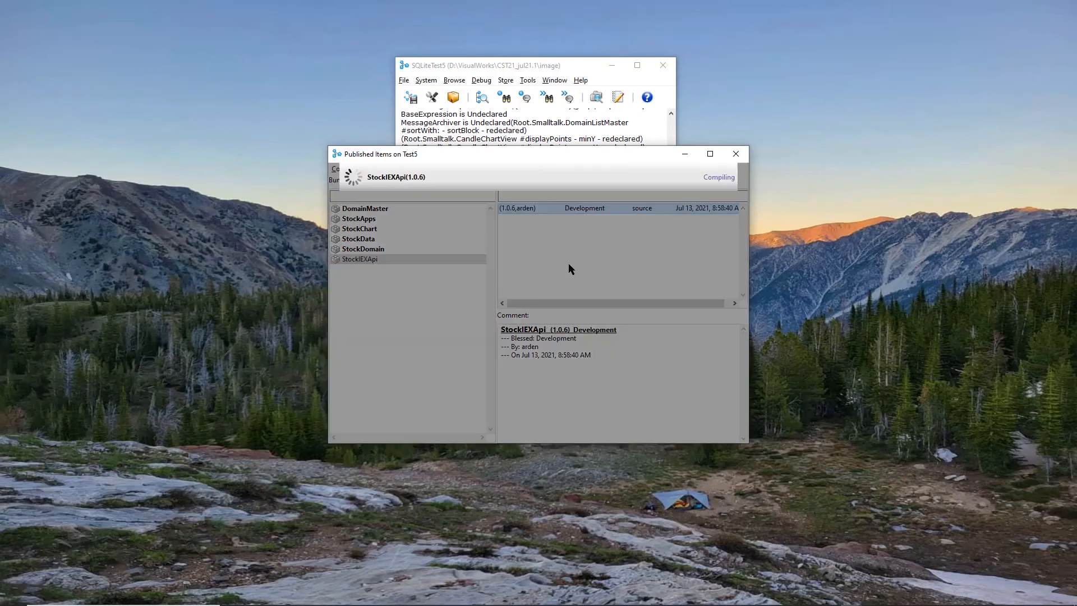
Open a system browser and view the changes protocol of the DomainMaster class in the DomainMaster package
{"action": "left_click", "coordinate": [455, 97]}
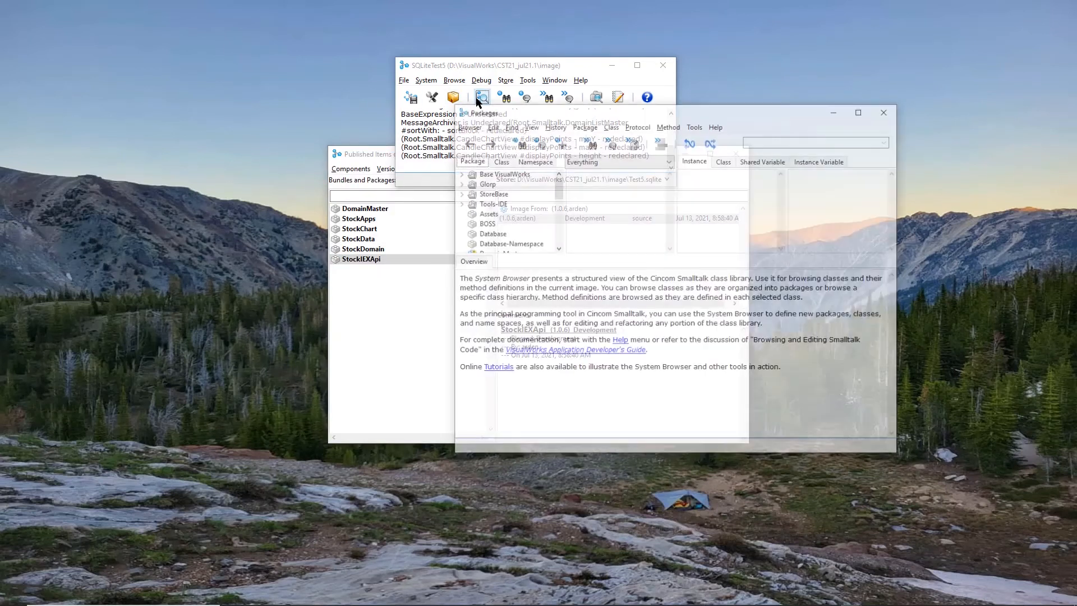
{"action": "scroll", "coordinate": [507, 204], "scroll_direction": "down", "scroll_amount": 3}
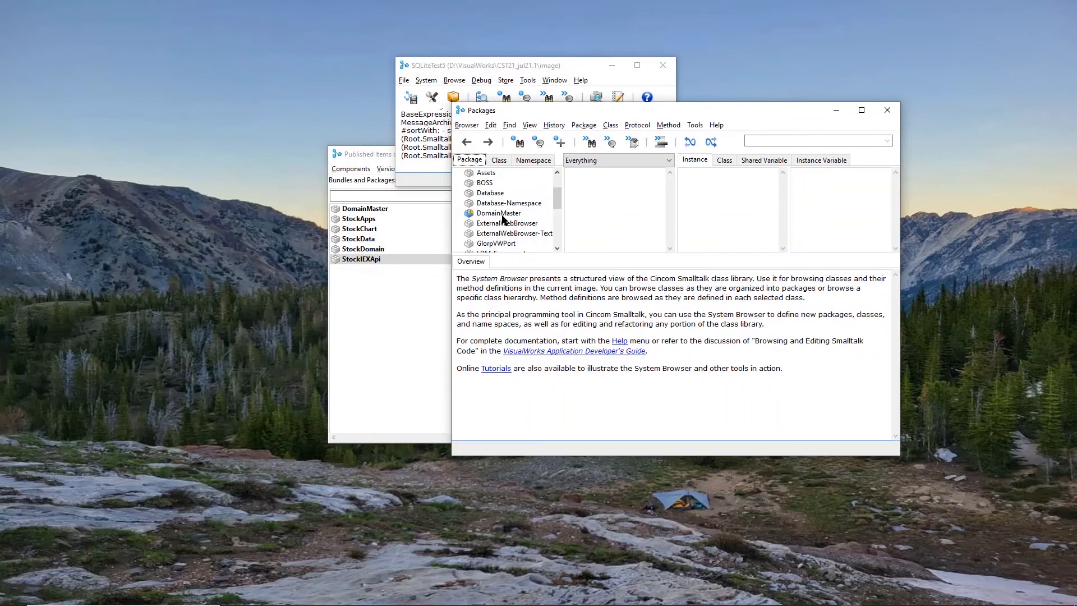
{"action": "left_click", "coordinate": [501, 213]}
{"action": "left_click", "coordinate": [608, 204]}
{"action": "left_click", "coordinate": [724, 193]}
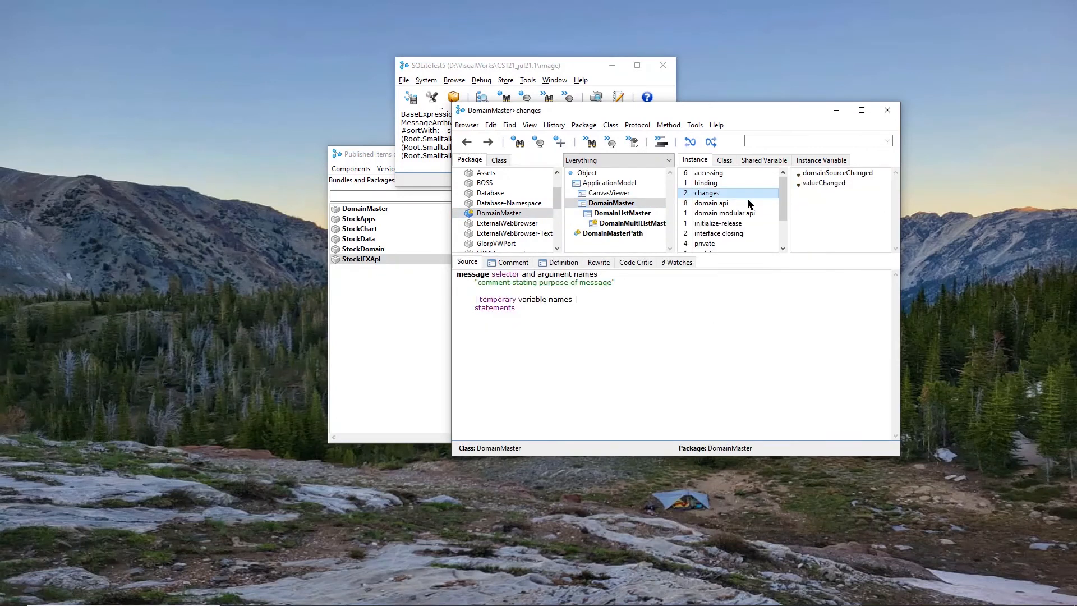
Read the valueChanged and domainSourceChanged methods of DomainMaster, plus several methods in its domain api protocol, ending with value:
{"action": "left_click", "coordinate": [830, 184]}
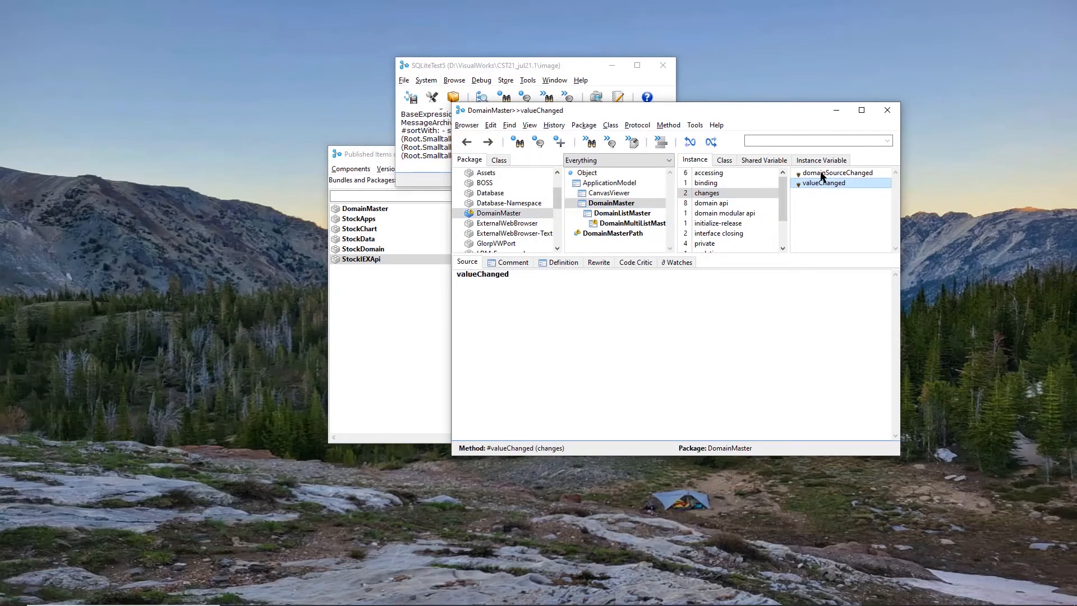
{"action": "left_click", "coordinate": [823, 173]}
{"action": "left_click", "coordinate": [708, 204]}
{"action": "left_click", "coordinate": [814, 214]}
{"action": "left_click", "coordinate": [814, 225]}
{"action": "left_click", "coordinate": [813, 232]}
Browse the source of several methods in the DomainListMaster class, ending with createSortBlockFor:
{"action": "left_click", "coordinate": [616, 213]}
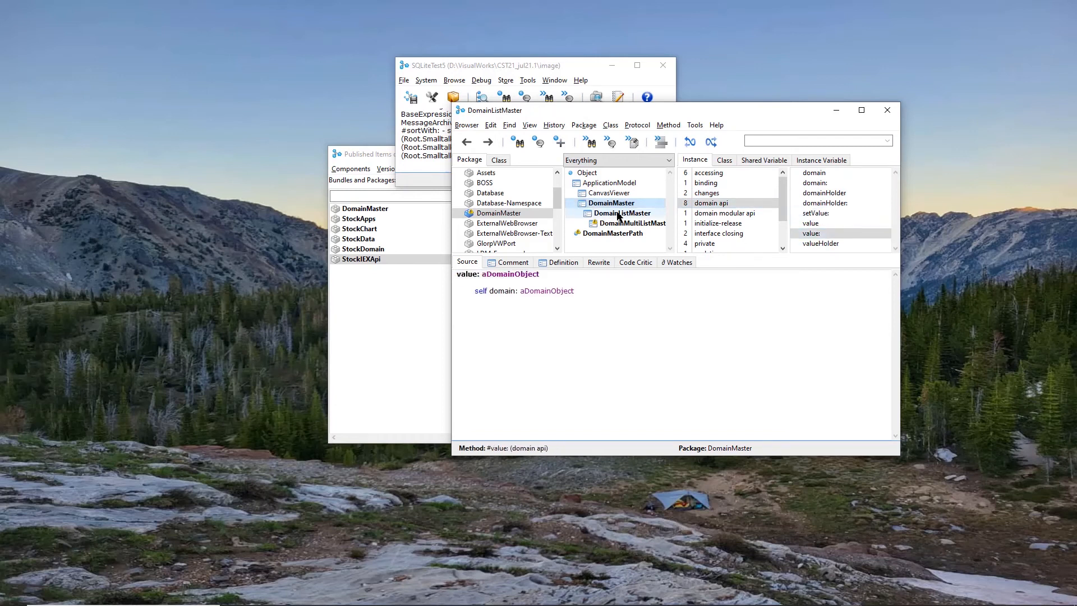
{"action": "left_click", "coordinate": [840, 182]}
{"action": "left_click", "coordinate": [832, 203]}
{"action": "left_click", "coordinate": [831, 213]}
View the initialize method in the initialize-release protocol of the Stock class in the StockDomain package
{"action": "scroll", "coordinate": [513, 232], "scroll_direction": "down", "scroll_amount": 1}
{"action": "scroll", "coordinate": [513, 232], "scroll_direction": "down", "scroll_amount": 6}
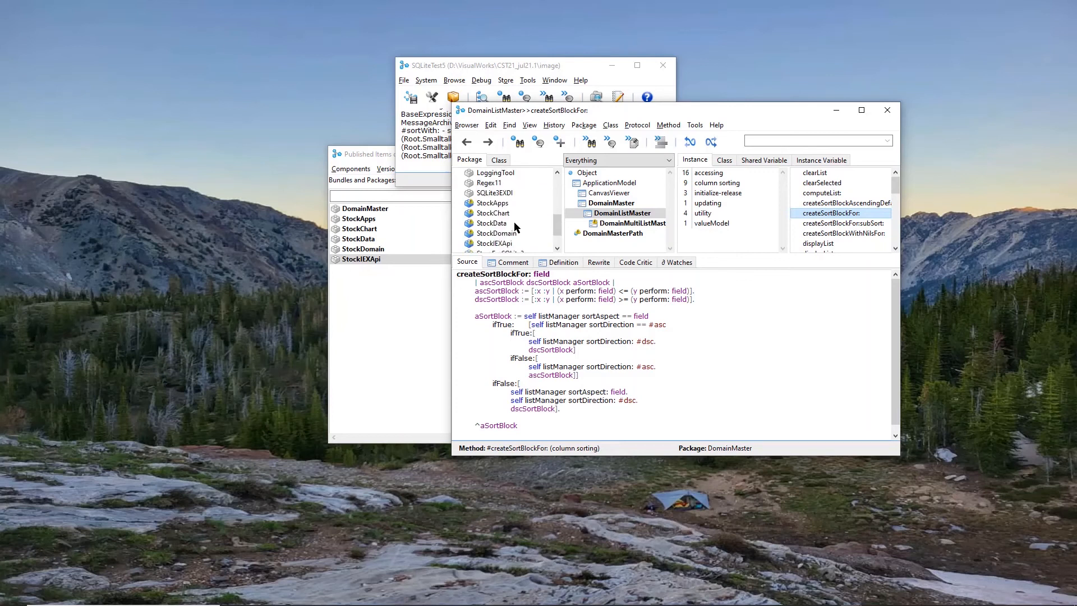
{"action": "left_click", "coordinate": [515, 224]}
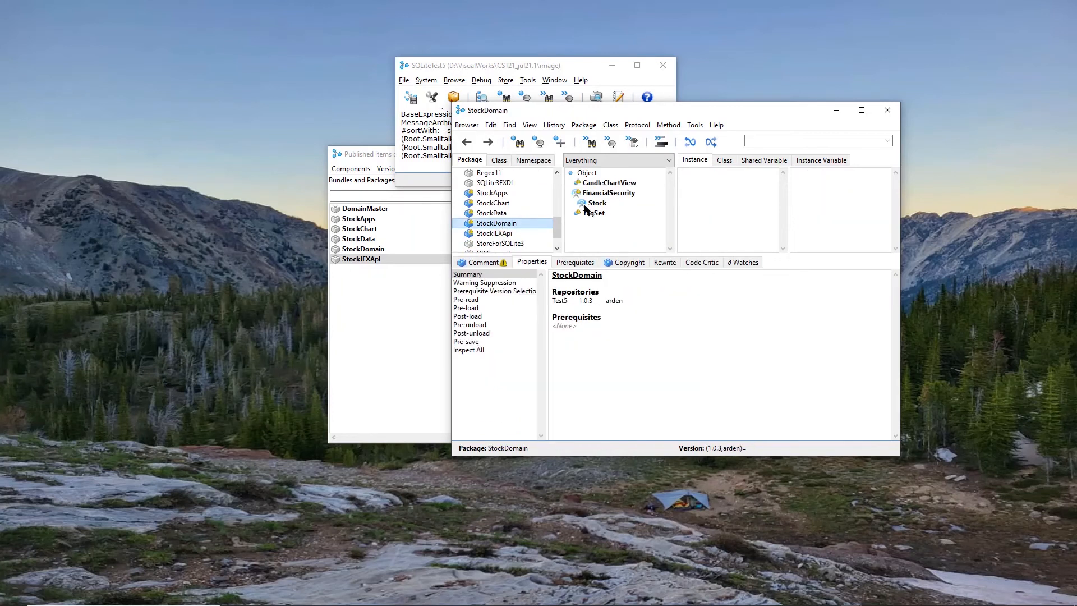
{"action": "left_click", "coordinate": [597, 204]}
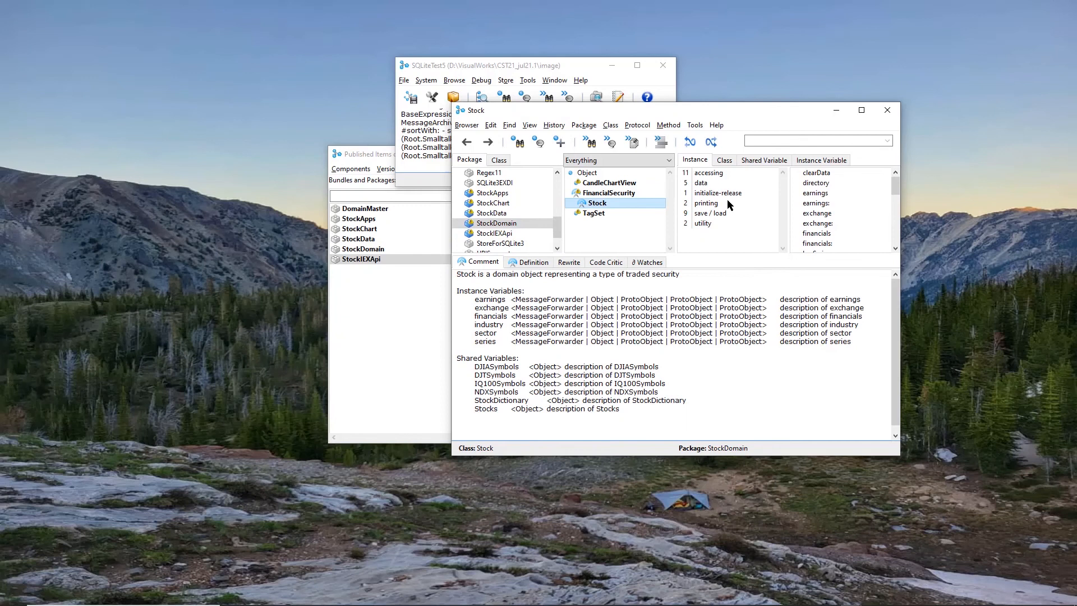
{"action": "left_click", "coordinate": [714, 193]}
{"action": "left_click", "coordinate": [811, 172]}
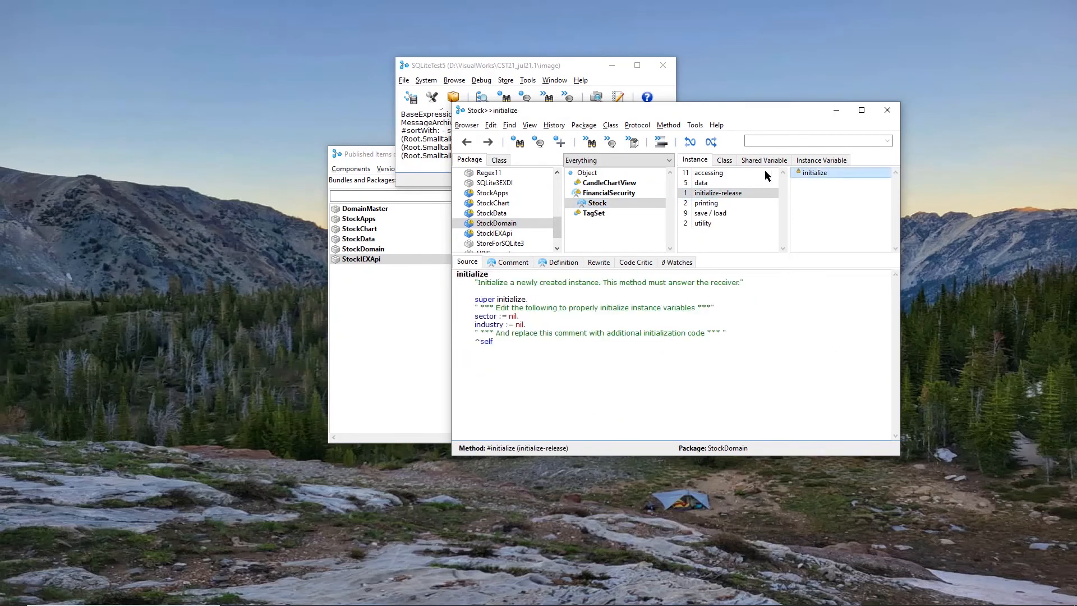
View the boxTop method of the DailyDatum class in the StockData package, and move the browser window slightly aside
{"action": "left_click", "coordinate": [492, 213]}
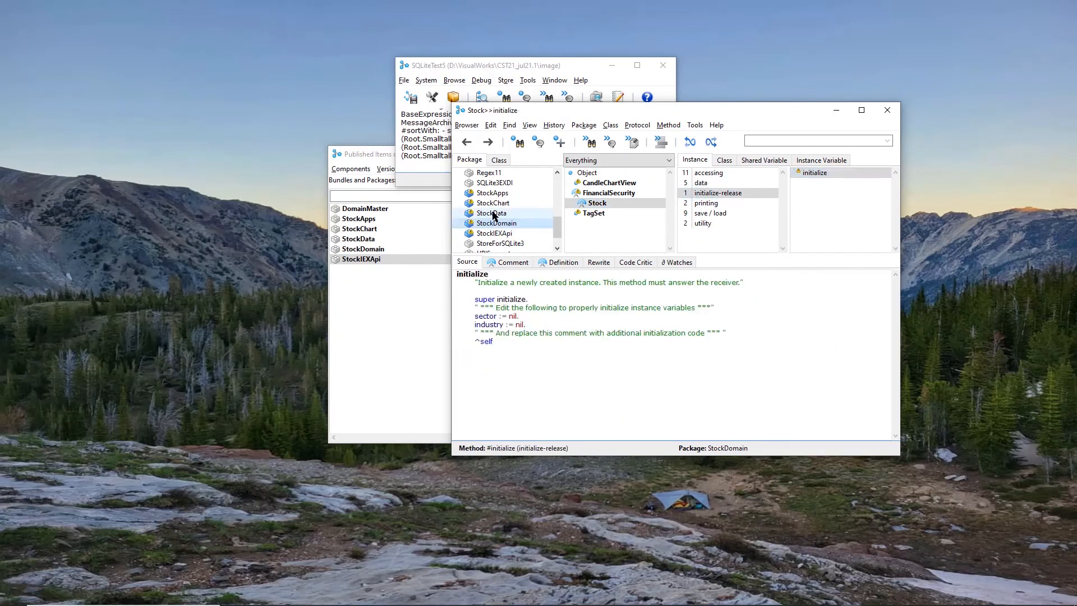
{"action": "left_click", "coordinate": [597, 184]}
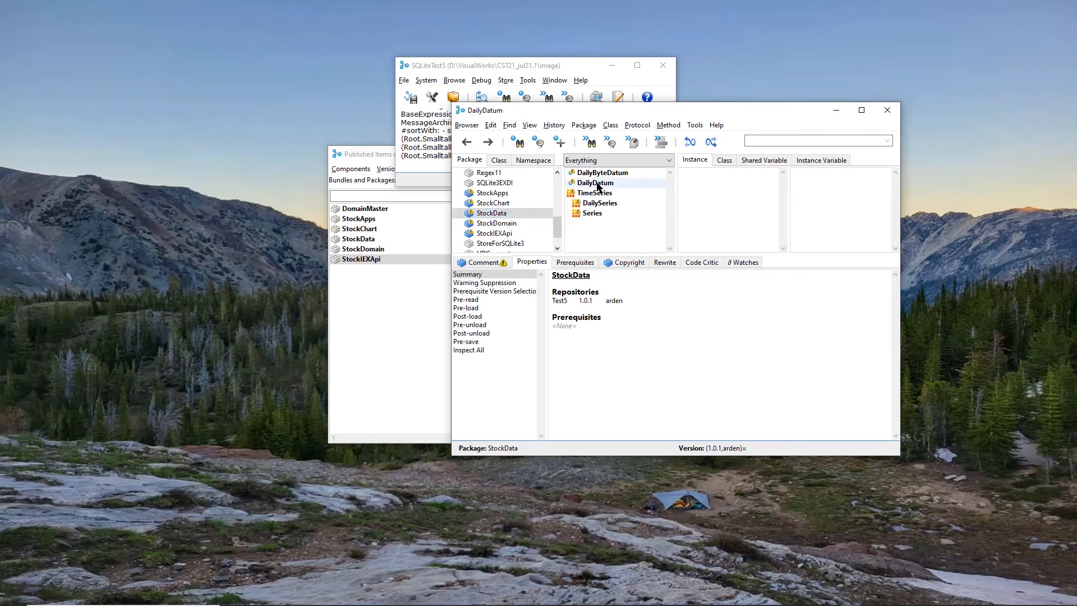
{"action": "left_click", "coordinate": [816, 183]}
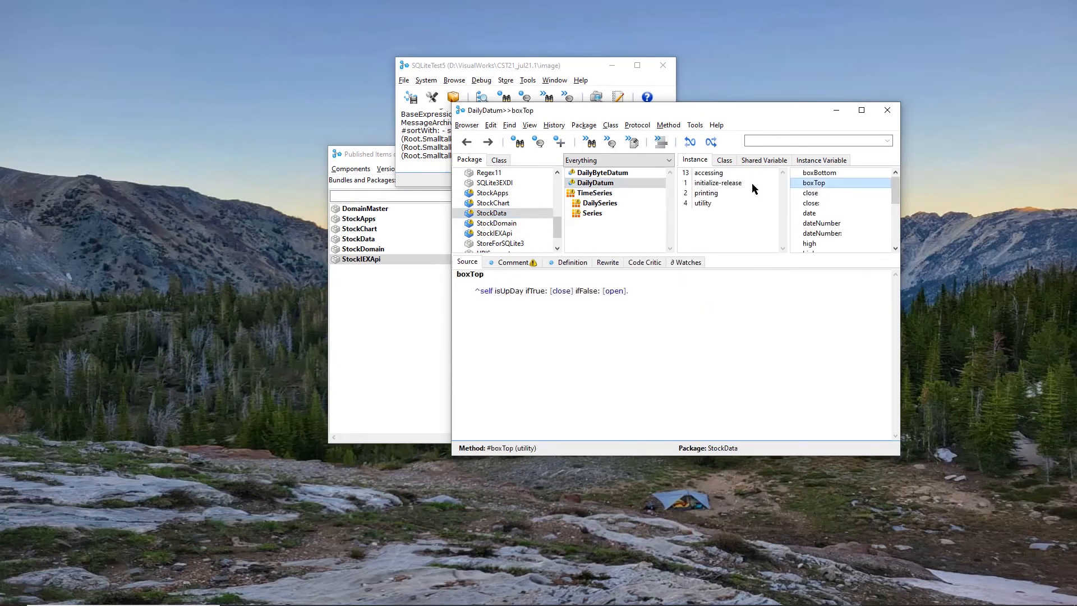
{"action": "left_click_drag", "start_coordinate": [576, 111], "coordinate": [598, 136]}
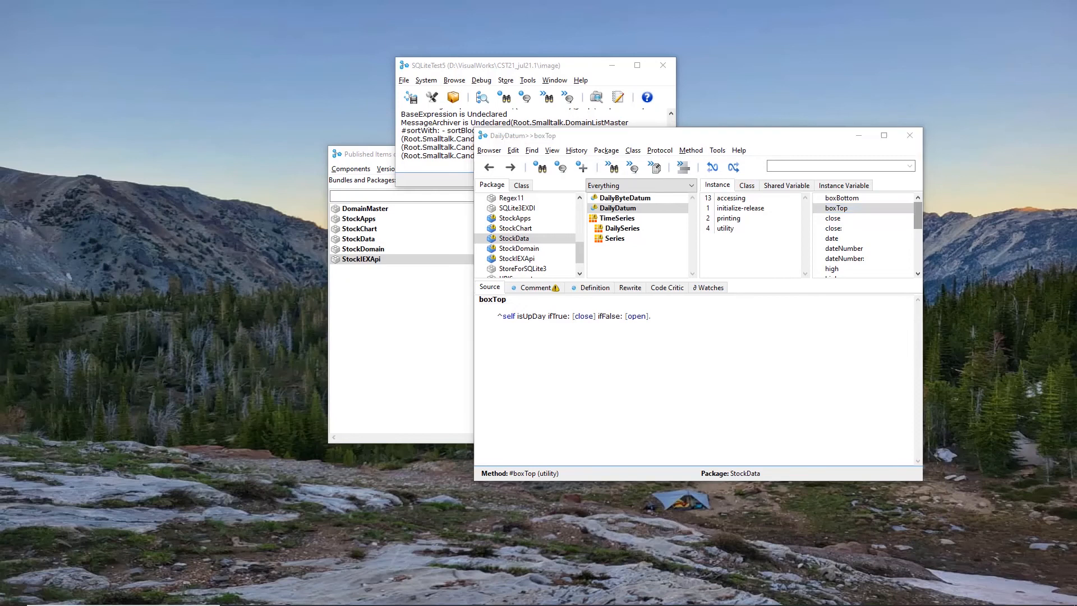
Switch to the Hidden Gems Screencast notes window and highlight the contact e-mail address
{"action": "key", "text": "alt+Tab"}
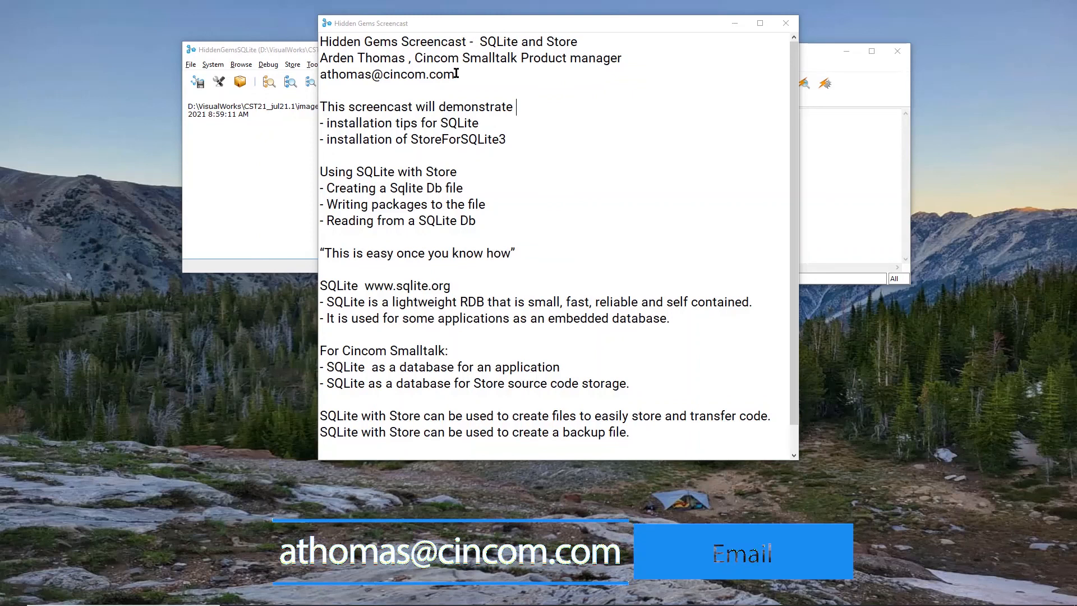
{"action": "left_click_drag", "start_coordinate": [456, 74], "coordinate": [319, 74]}
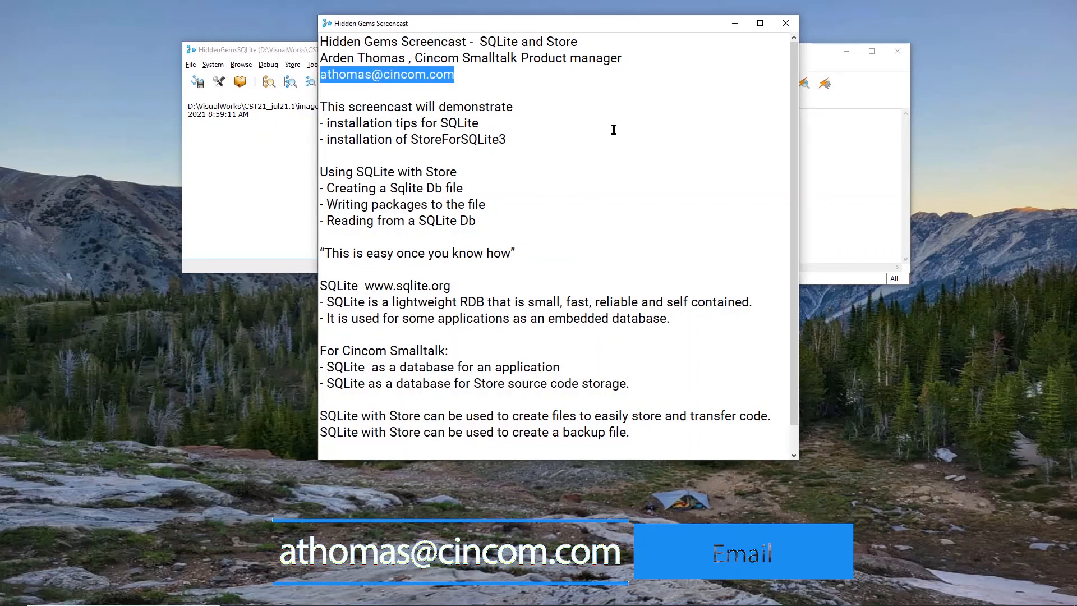